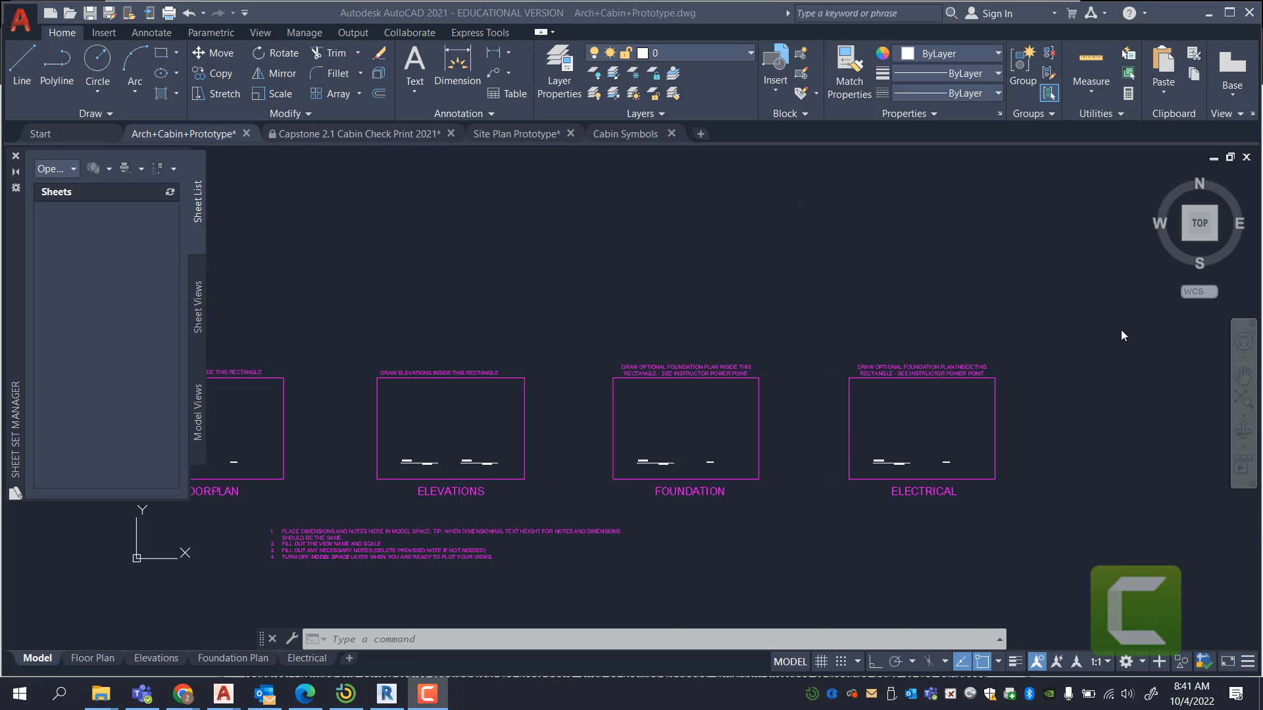
# Examine the floor plan, elevations, foundation and electrical drawing areas in model space, including their view name and scale labels.
pyautogui.scroll(-2, 1092, 339)
pyautogui.scroll(4, 540, 362)
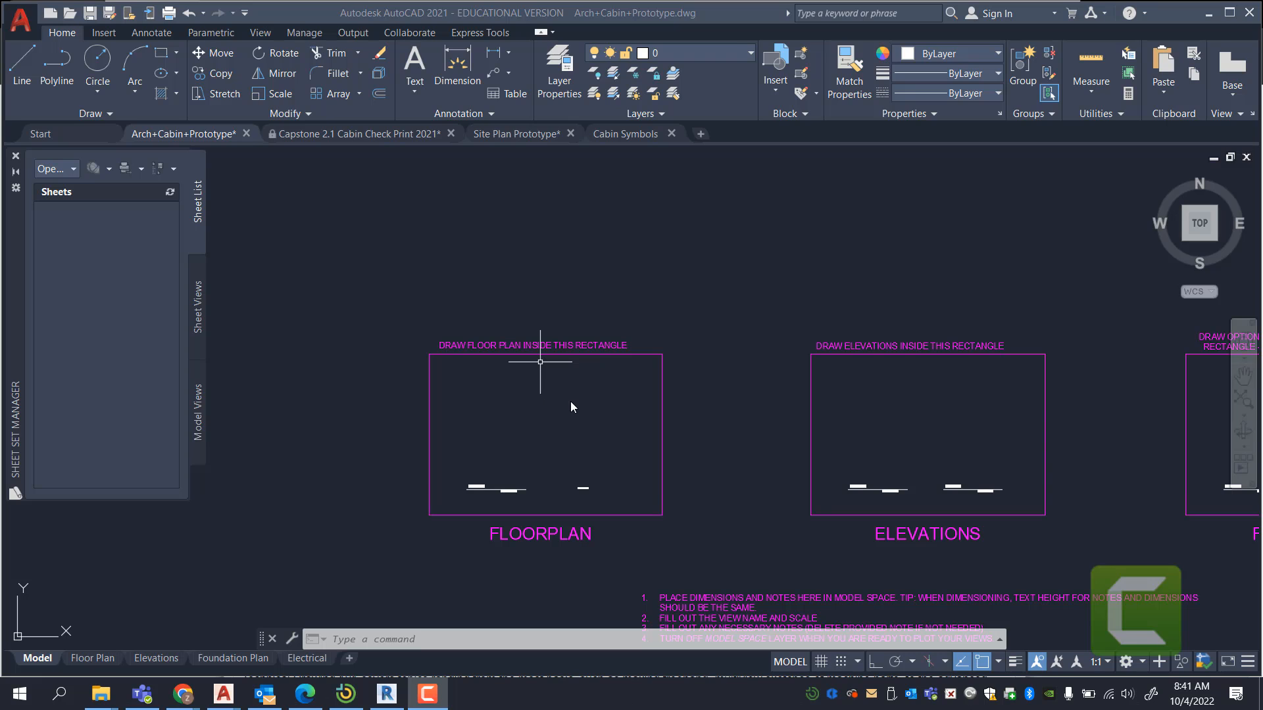
pyautogui.scroll(2, 559, 470)
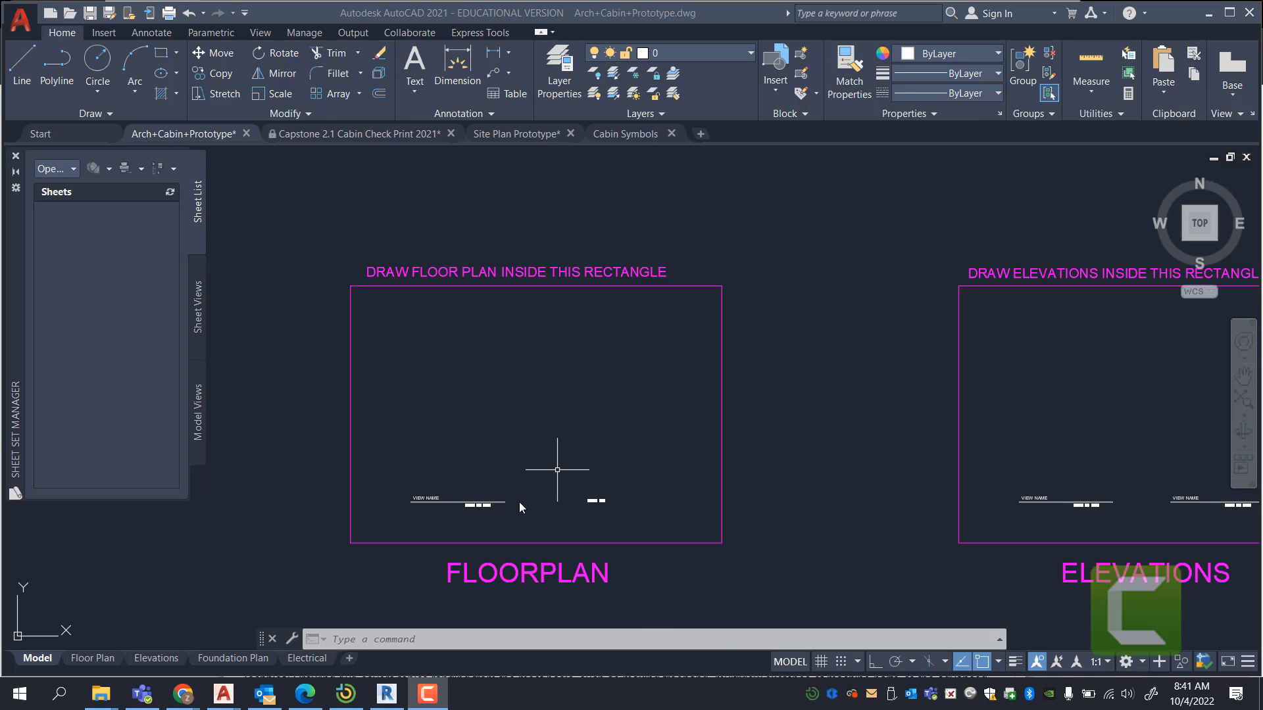
pyautogui.scroll(2, 506, 513)
pyautogui.scroll(-4, 474, 395)
pyautogui.scroll(4, 957, 406)
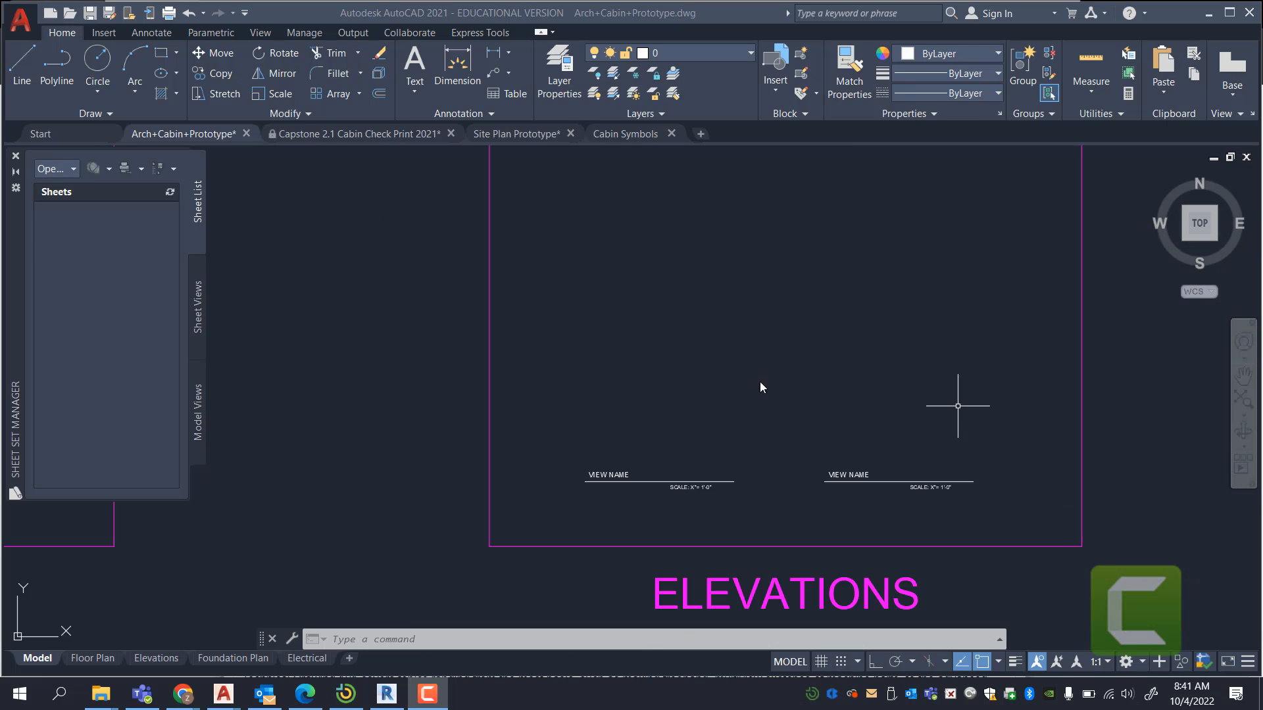
pyautogui.scroll(-5, 691, 372)
pyautogui.scroll(4, 944, 362)
pyautogui.scroll(-4, 803, 368)
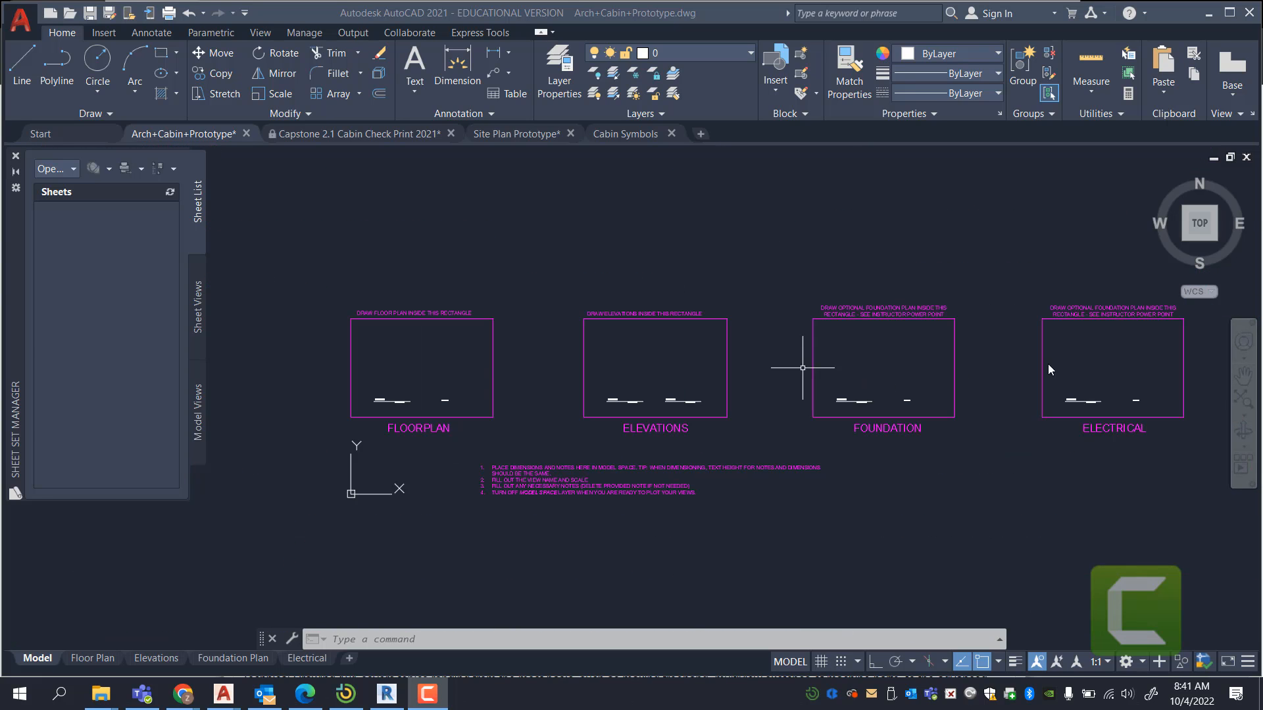
pyautogui.scroll(4, 1118, 362)
pyautogui.scroll(-2, 1118, 361)
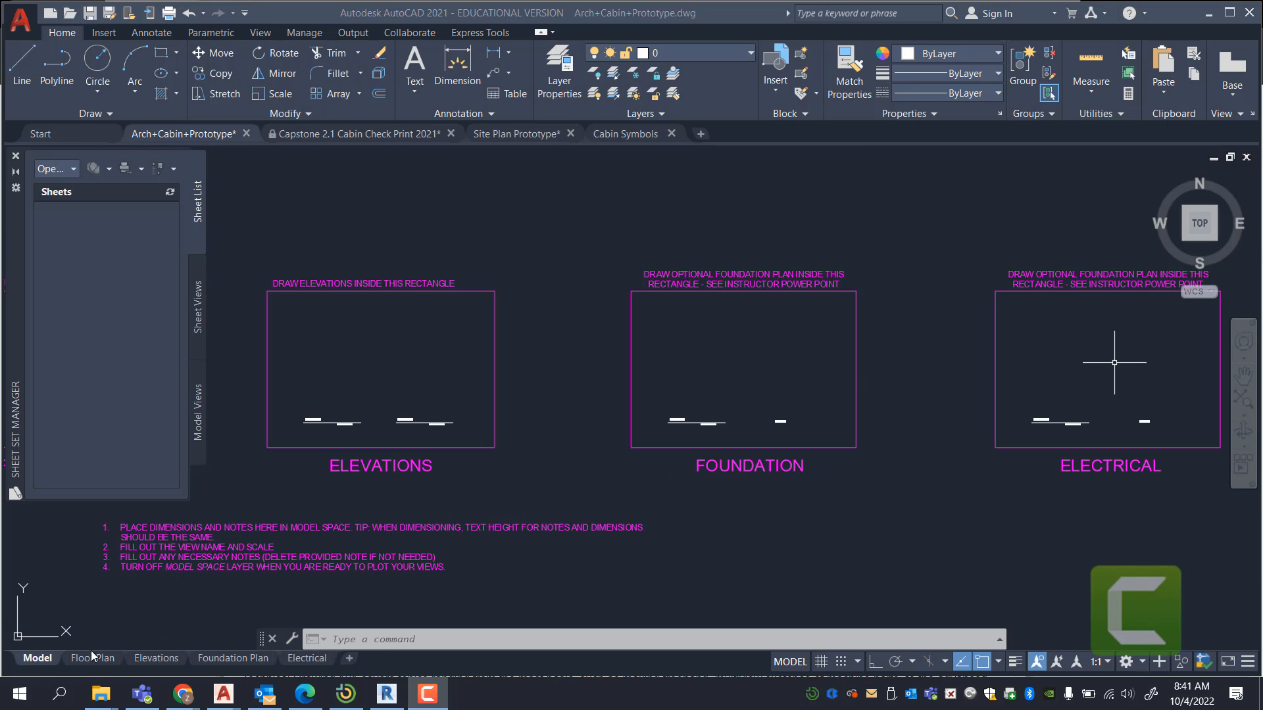
# Activate the viewport on the Floor Plan layout and set its scale to 3/16" = 1'-0".
pyautogui.click(96, 661)
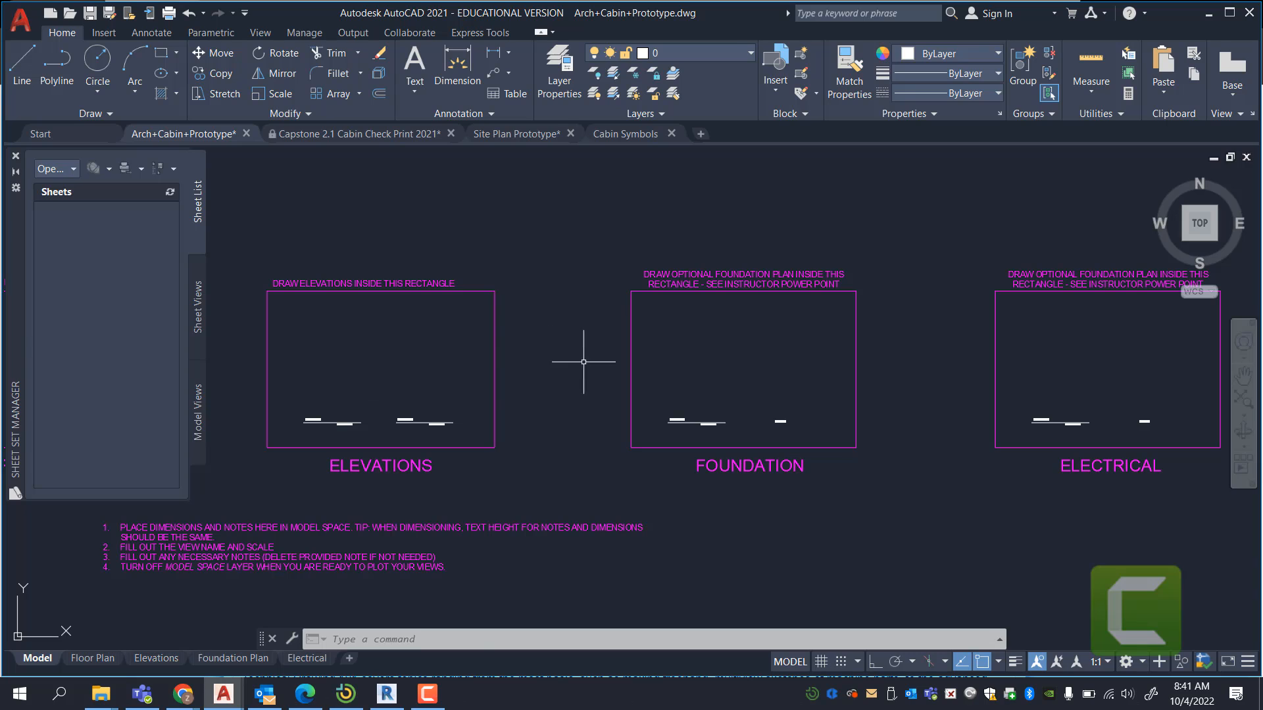
pyautogui.scroll(10, 338, 447)
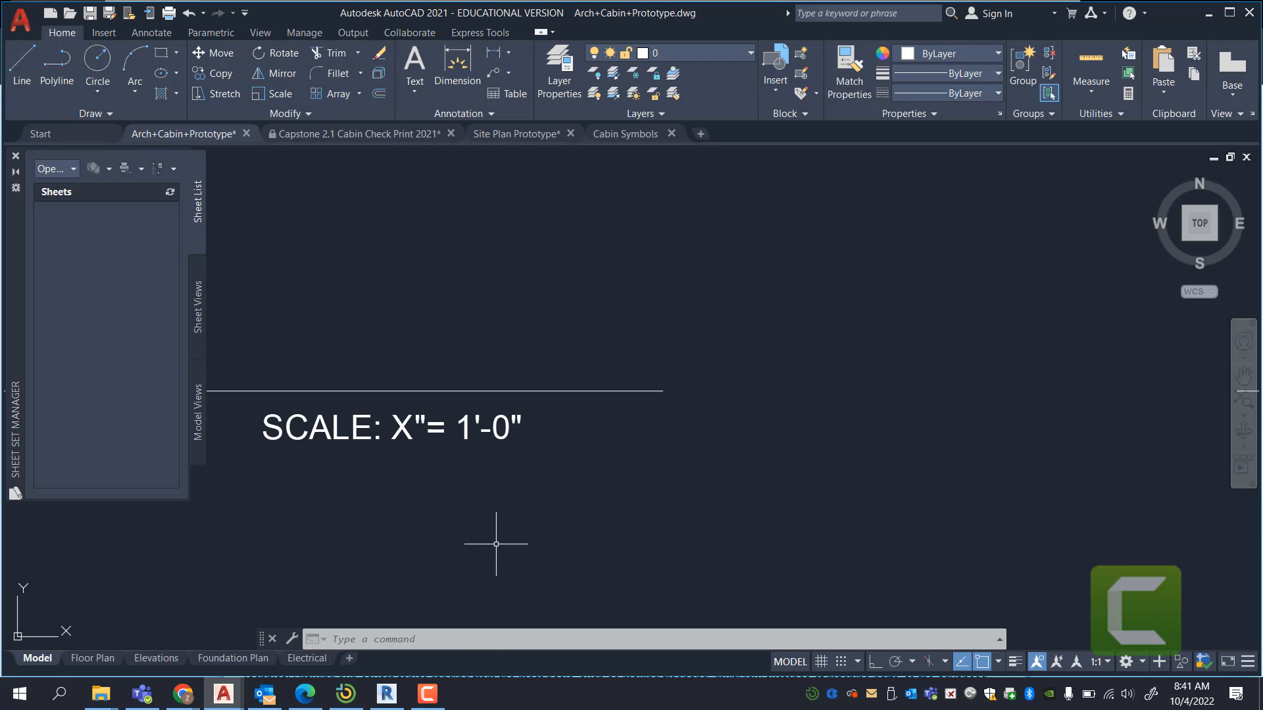
pyautogui.click(94, 658)
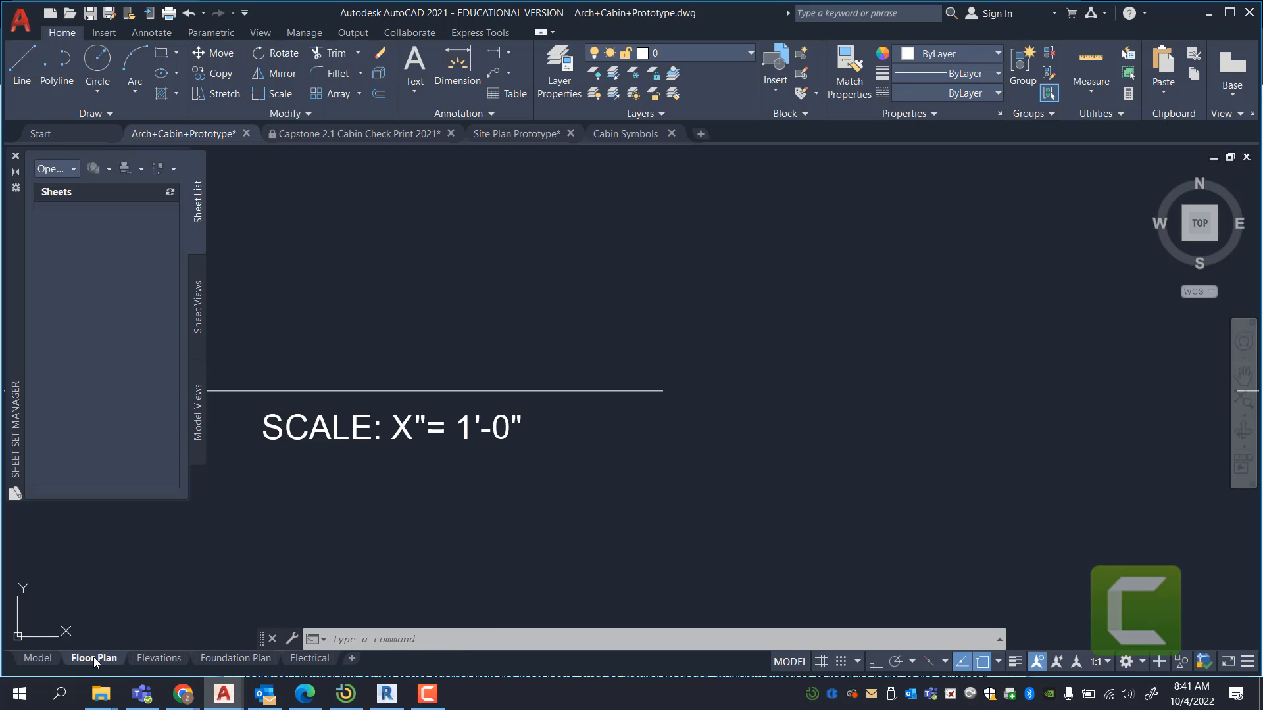
pyautogui.scroll(-2, 716, 304)
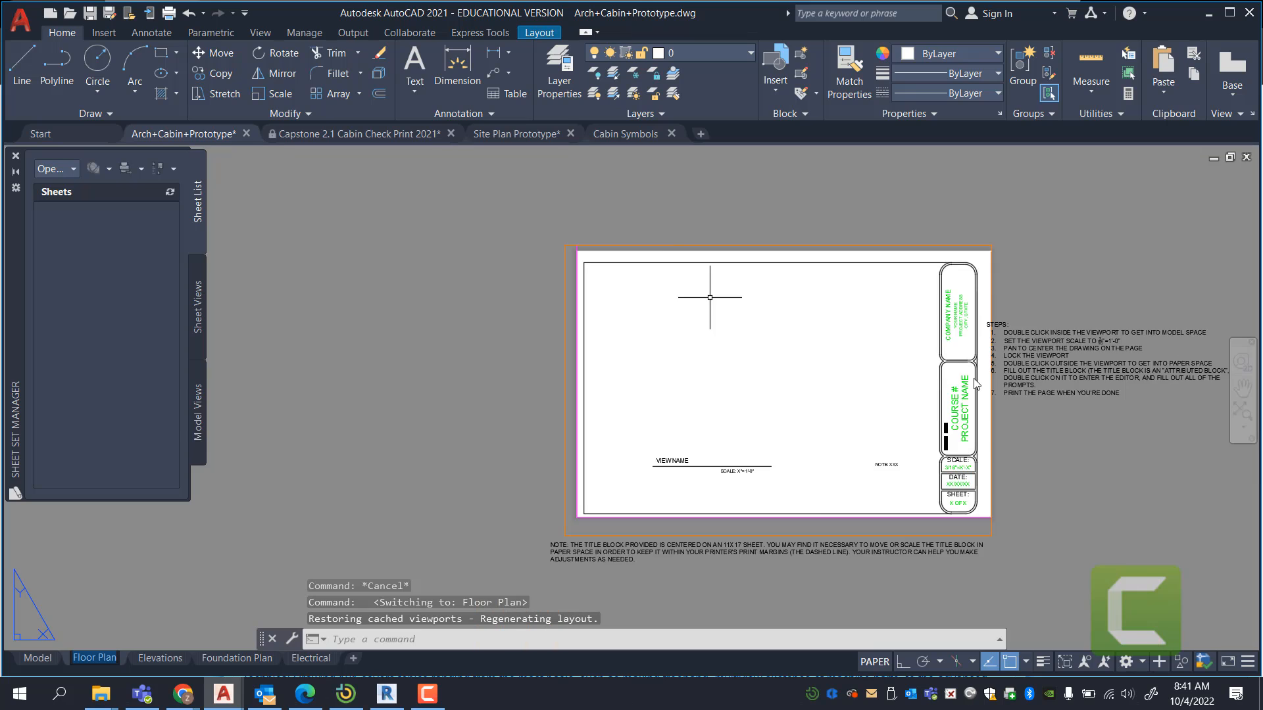
pyautogui.scroll(2, 951, 398)
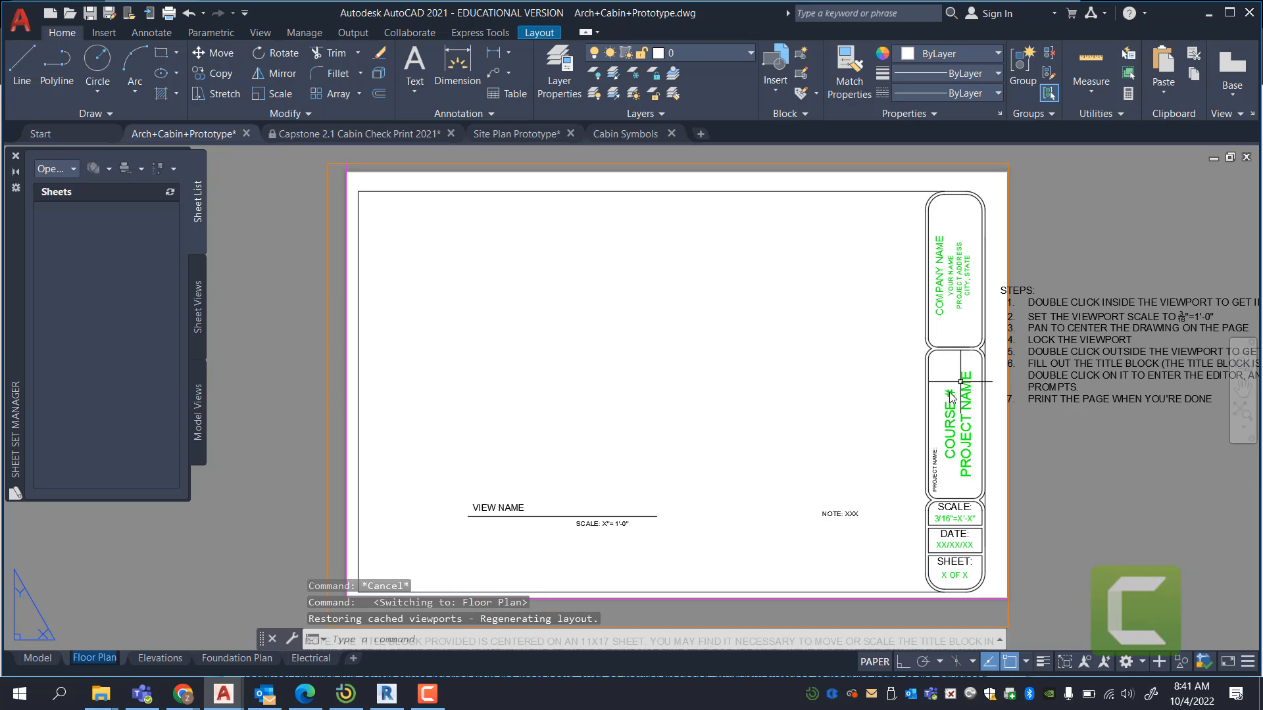
pyautogui.doubleClick(755, 381)
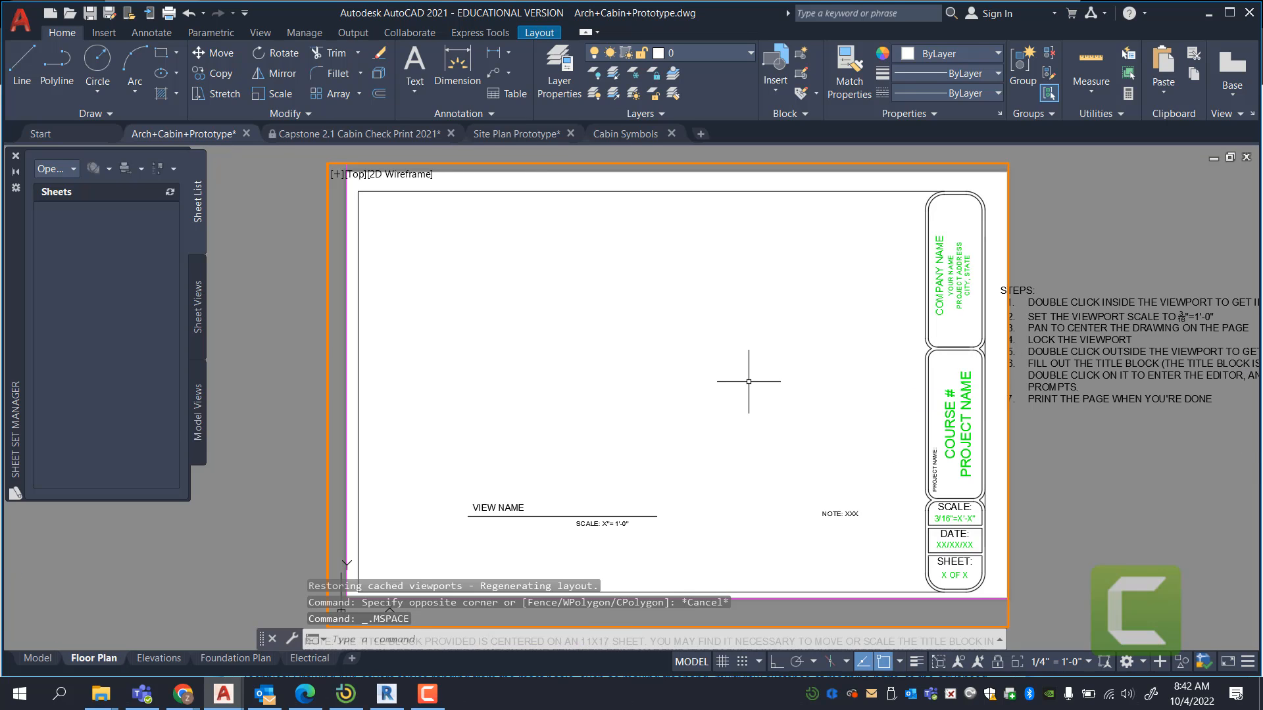
pyautogui.click(1060, 662)
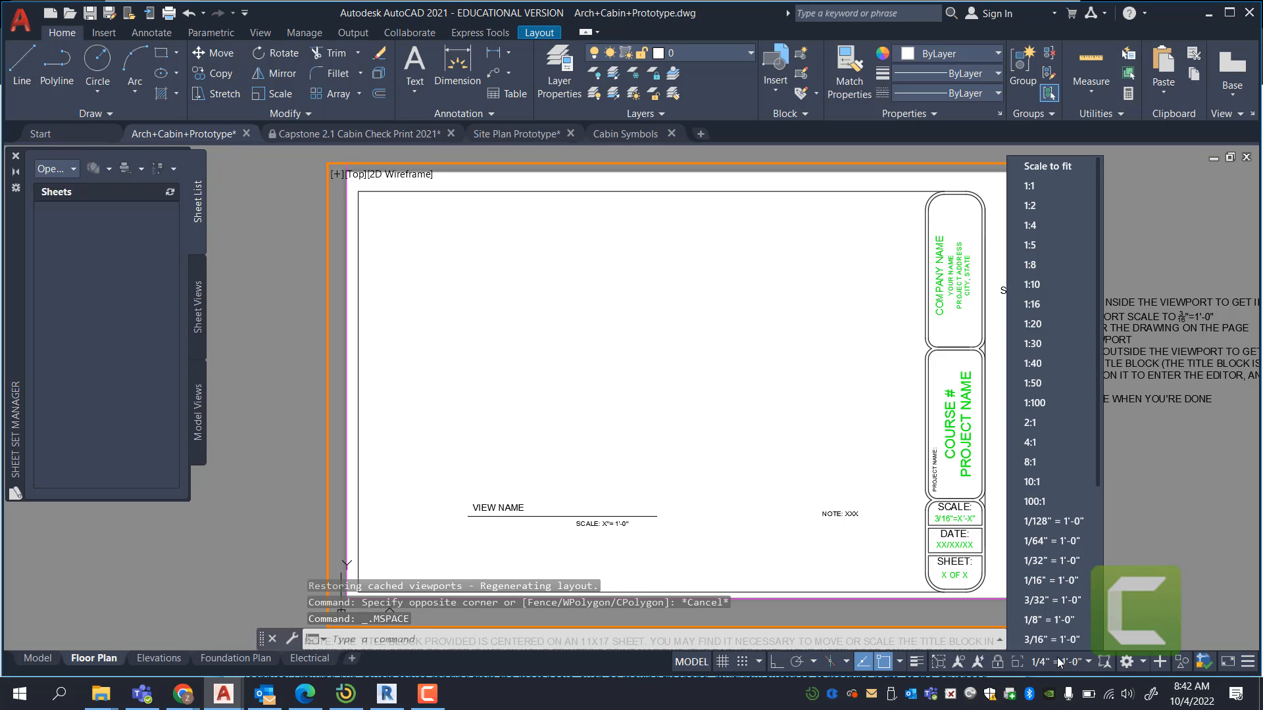
pyautogui.click(1067, 643)
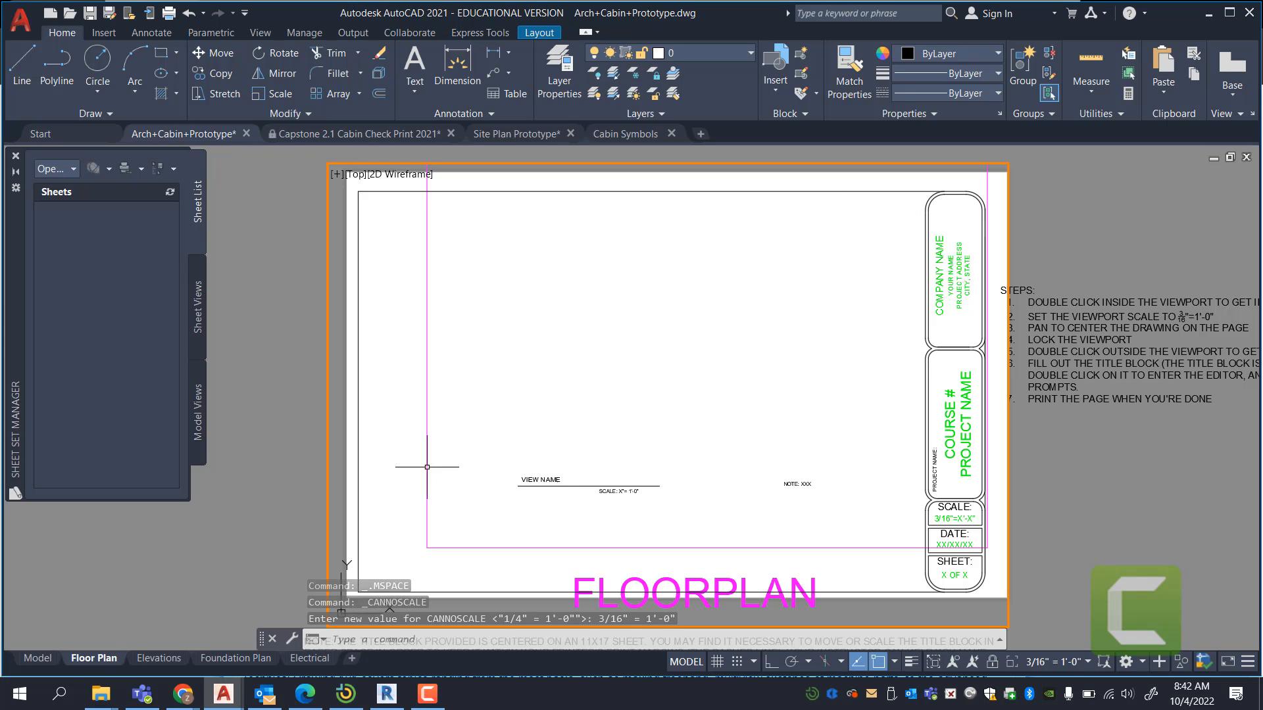
# Return to model space and select the Elevations and Floorplan rectangles to check their layer, then clear the selection.
pyautogui.click(35, 658)
pyautogui.scroll(-5, 504, 410)
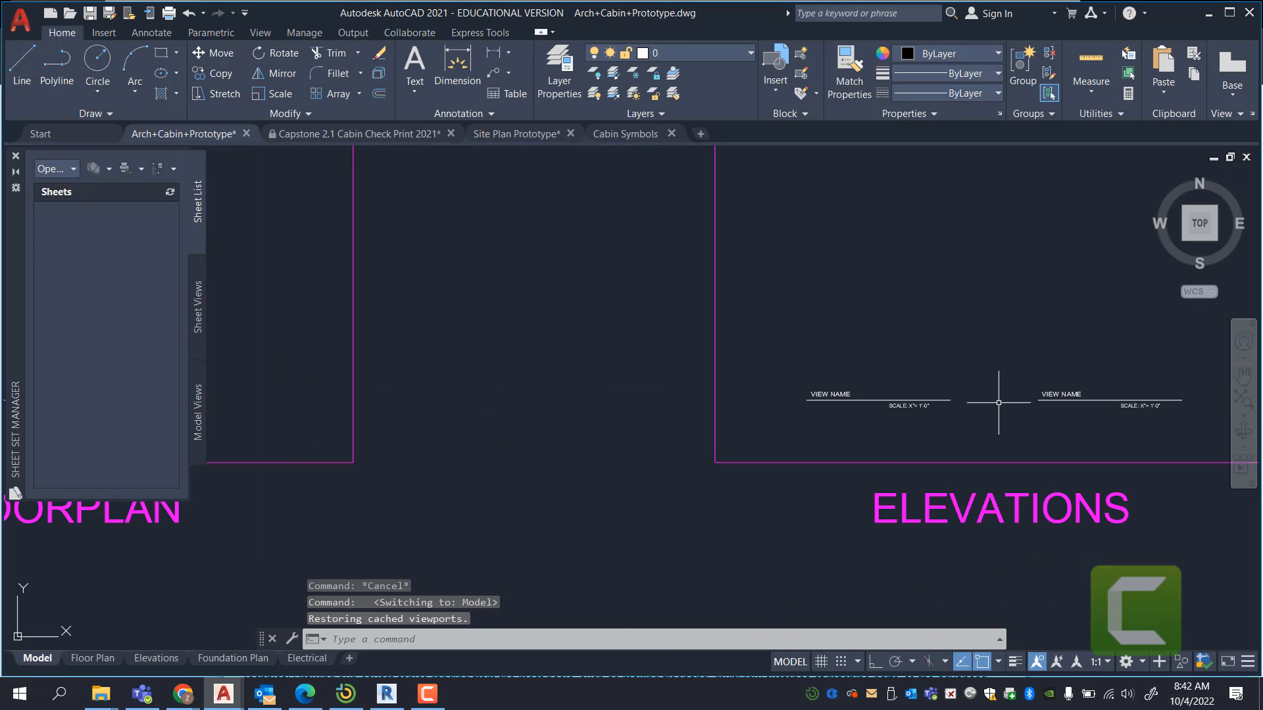
pyautogui.click(767, 327)
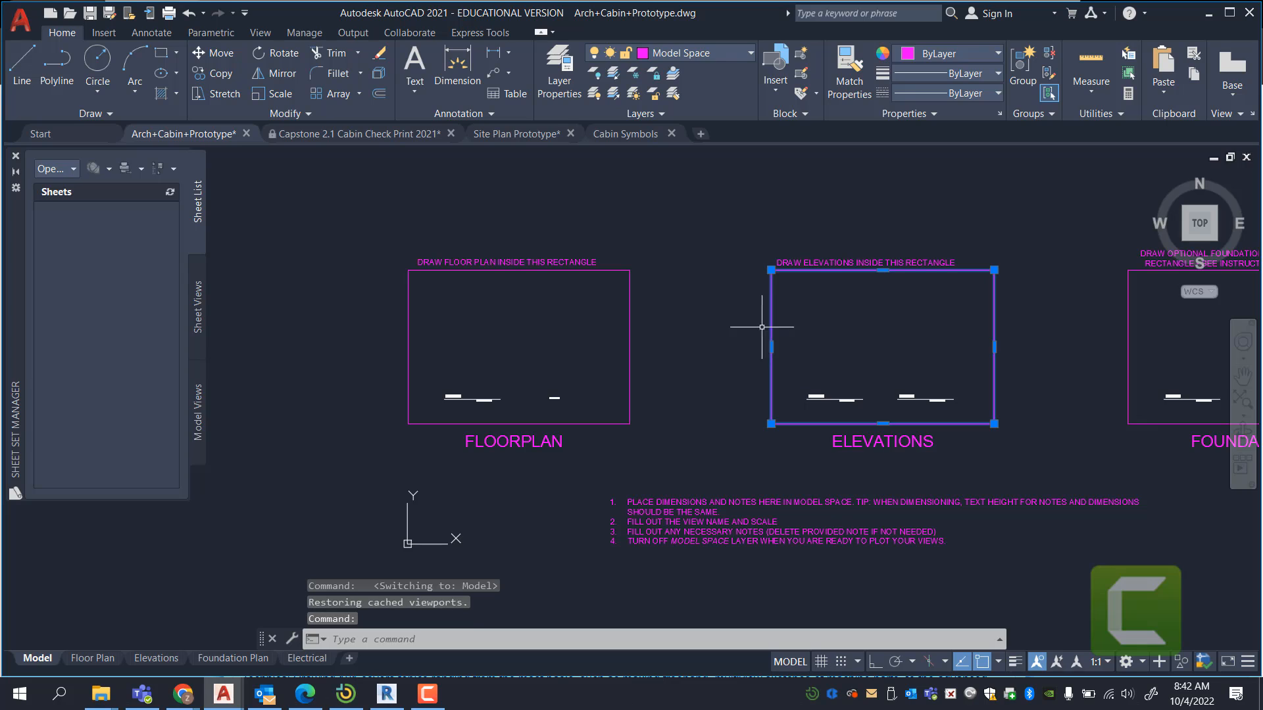
pyautogui.click(662, 337)
pyautogui.click(618, 291)
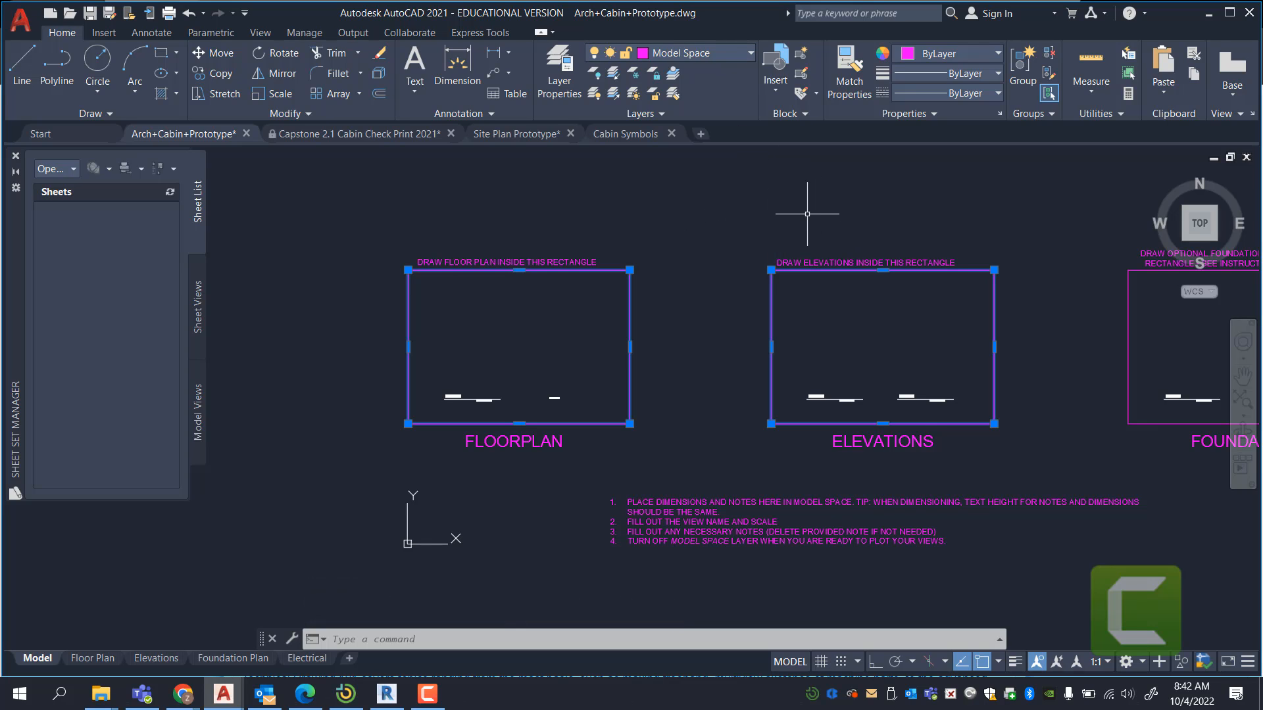
pyautogui.press('Escape')
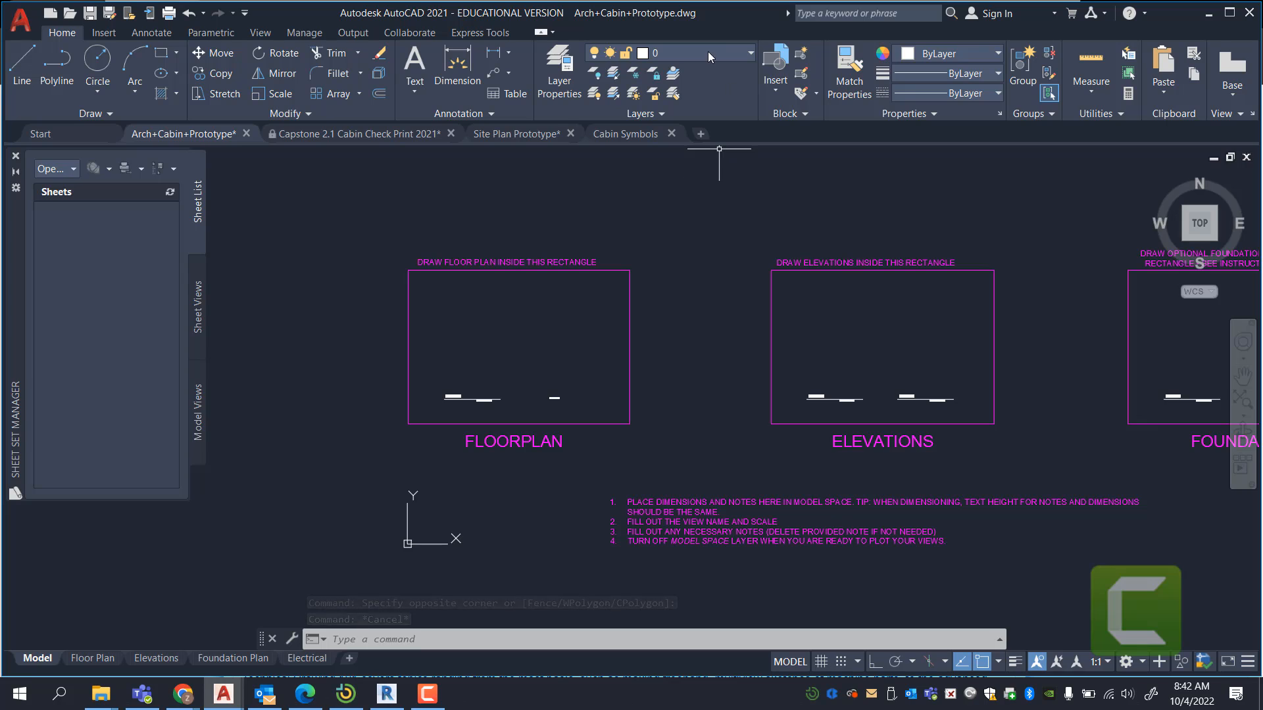
pyautogui.scroll(-2, 532, 329)
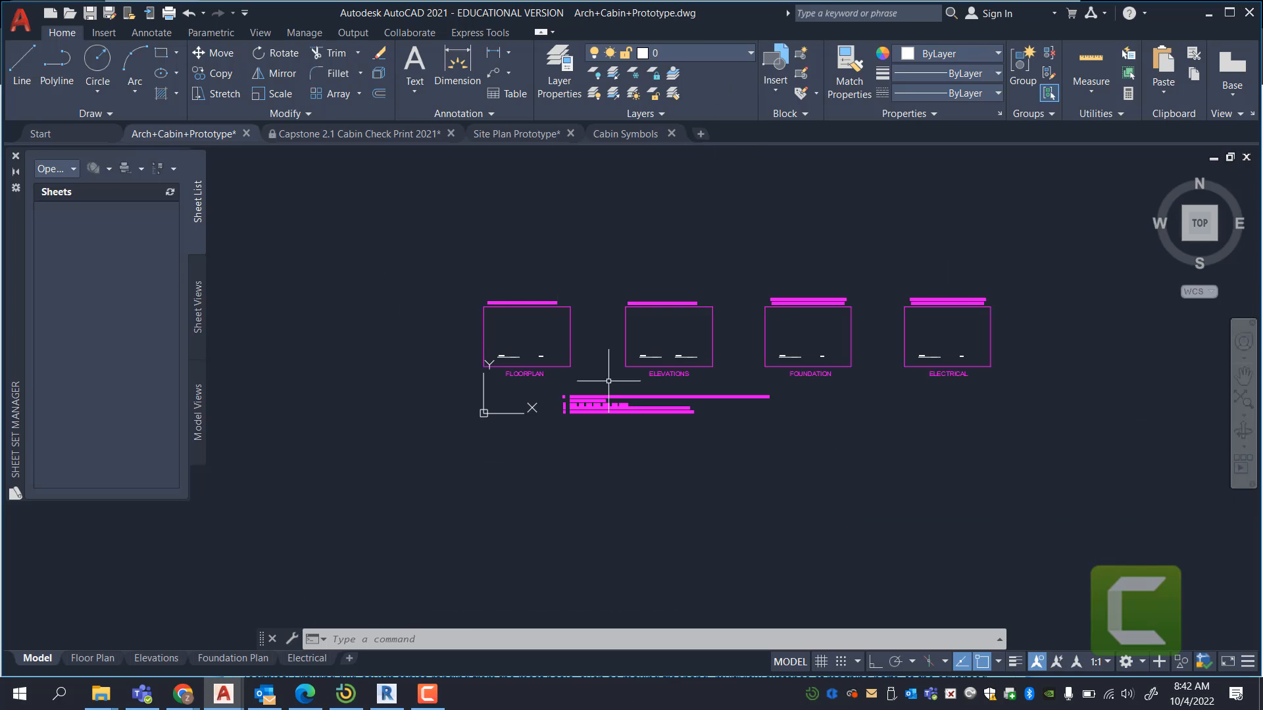
pyautogui.scroll(2, 466, 331)
pyautogui.scroll(2, 486, 337)
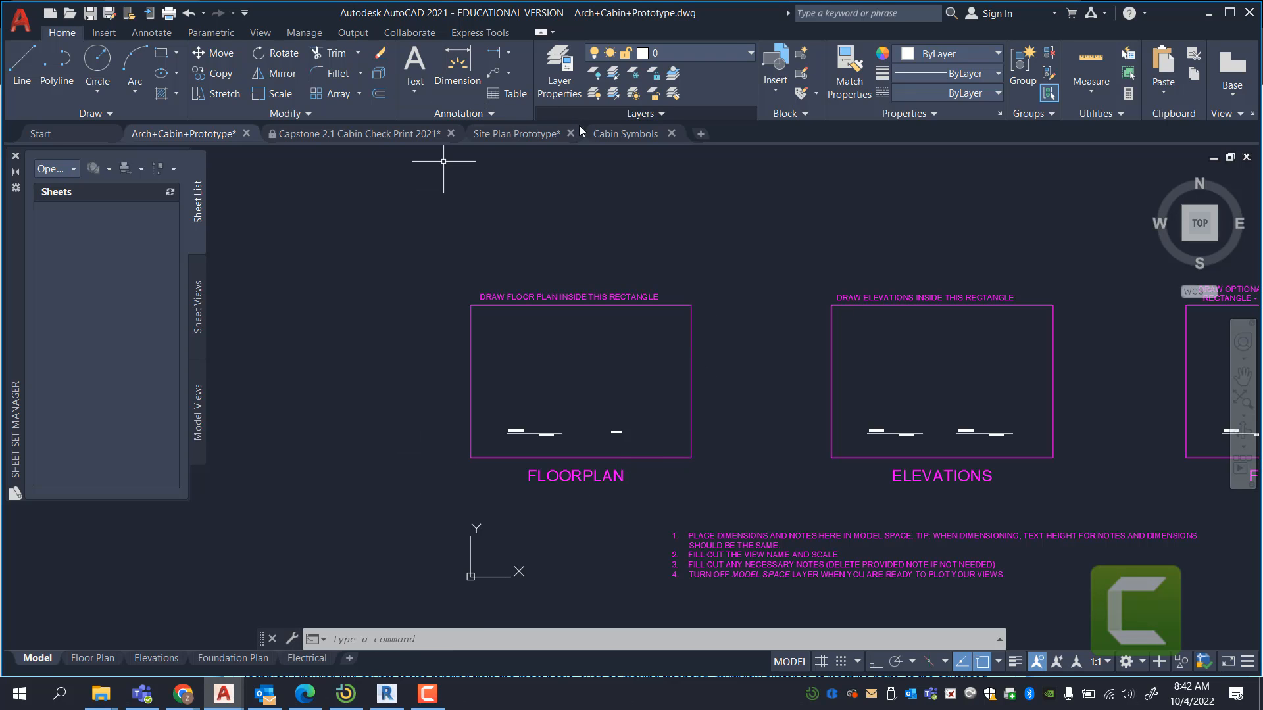
# In the Cabin Symbols drawing, copy the 2'-0" x 2'-6" window elevation with its lower-left corner as base point.
pyautogui.click(605, 133)
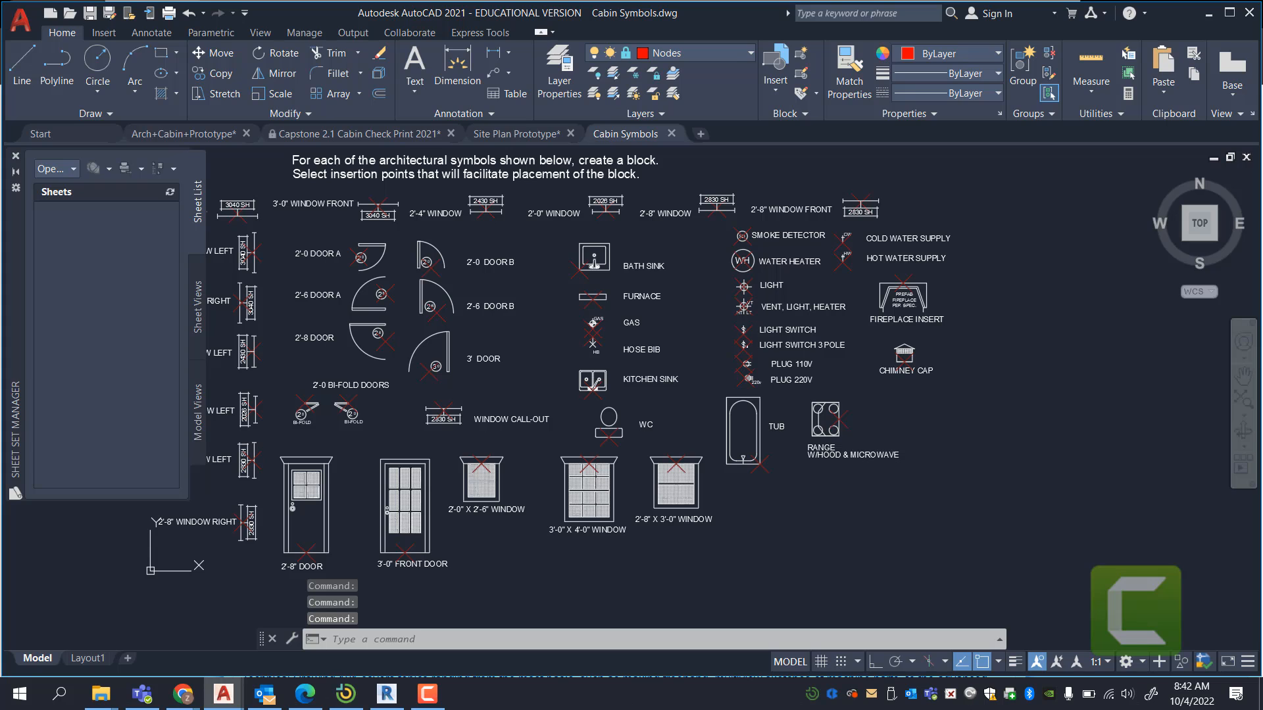
pyautogui.scroll(-2, 1014, 274)
pyautogui.scroll(6, 703, 417)
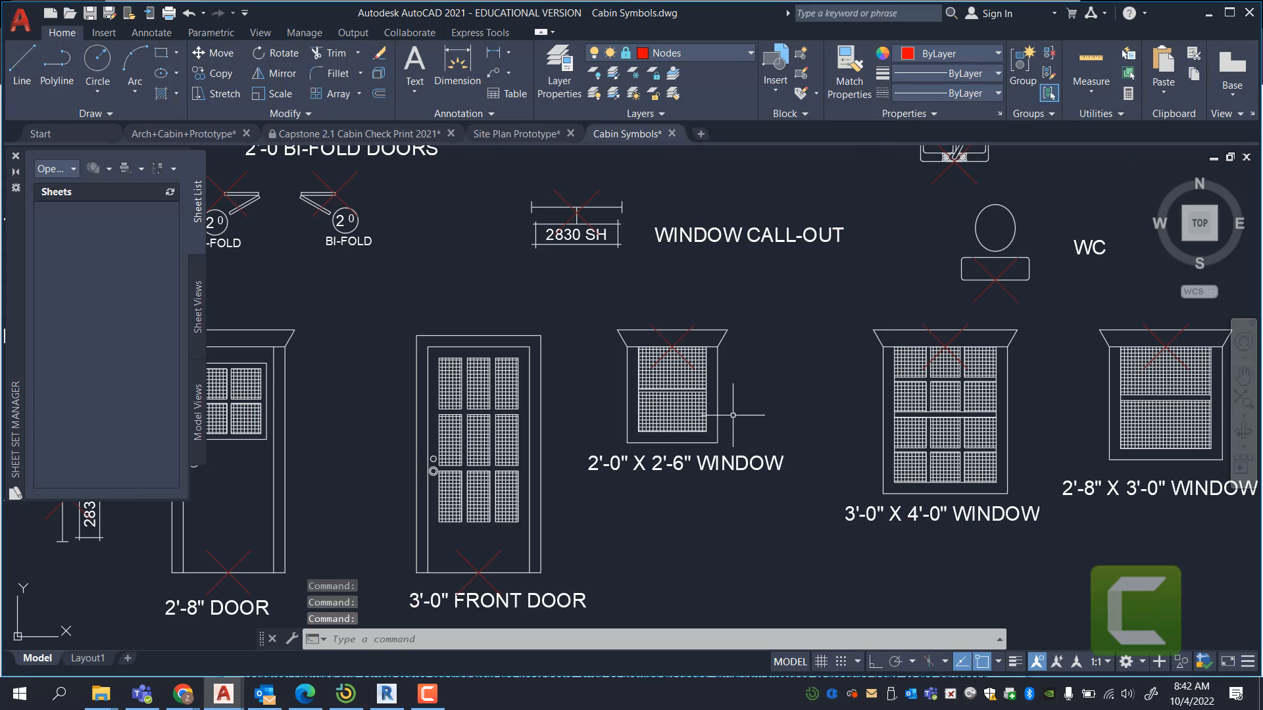
pyautogui.scroll(4, 631, 357)
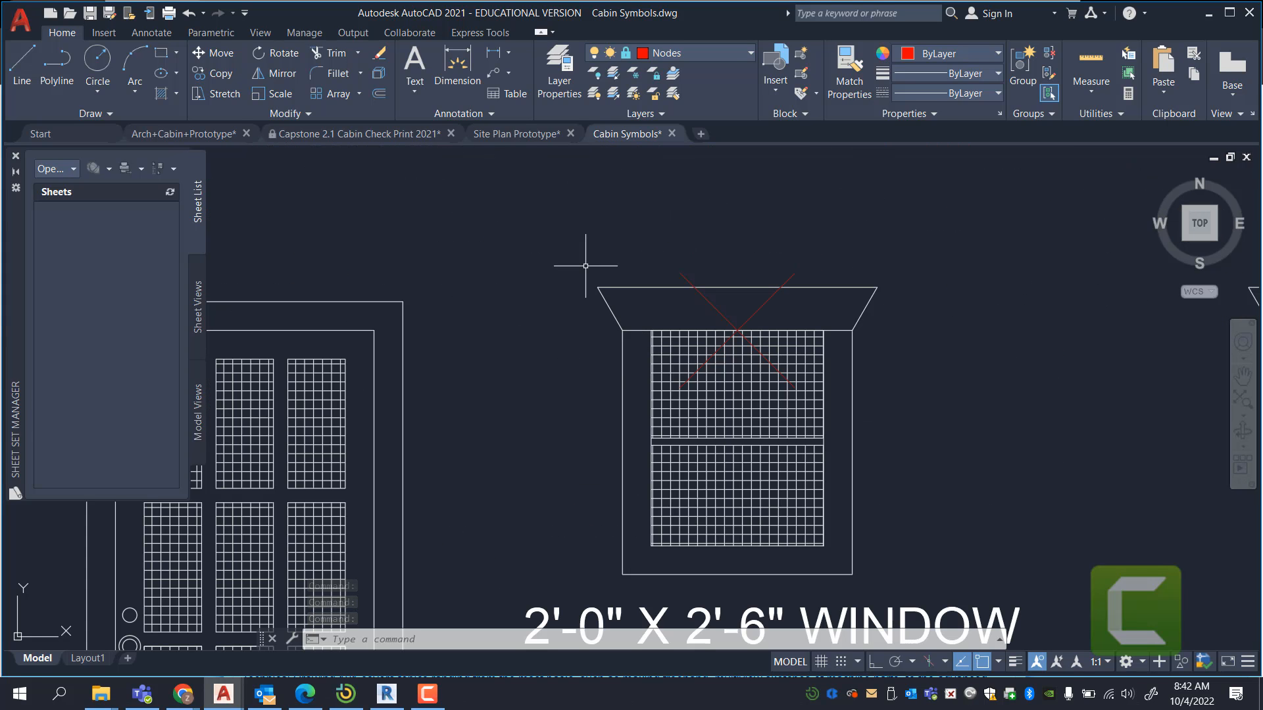
pyautogui.click(553, 232)
pyautogui.scroll(-2, 720, 330)
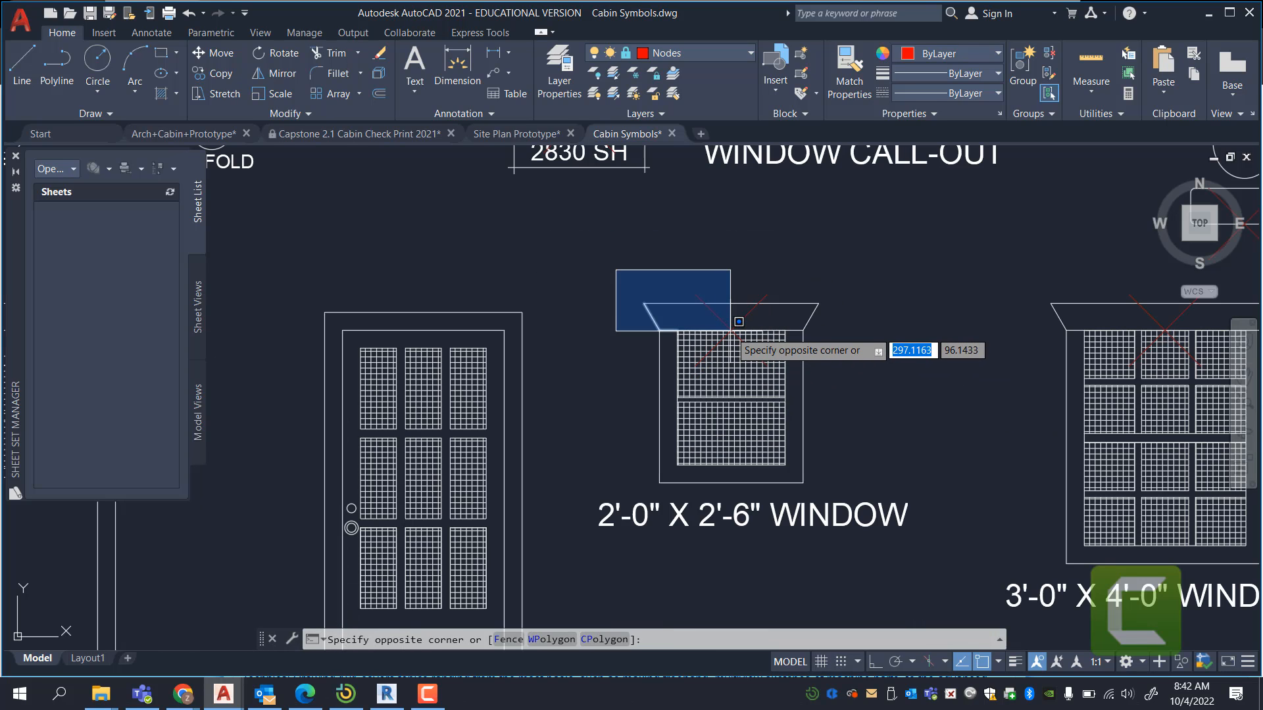
pyautogui.click(901, 490)
pyautogui.hotkey('ctrl', 'shift', 'c')
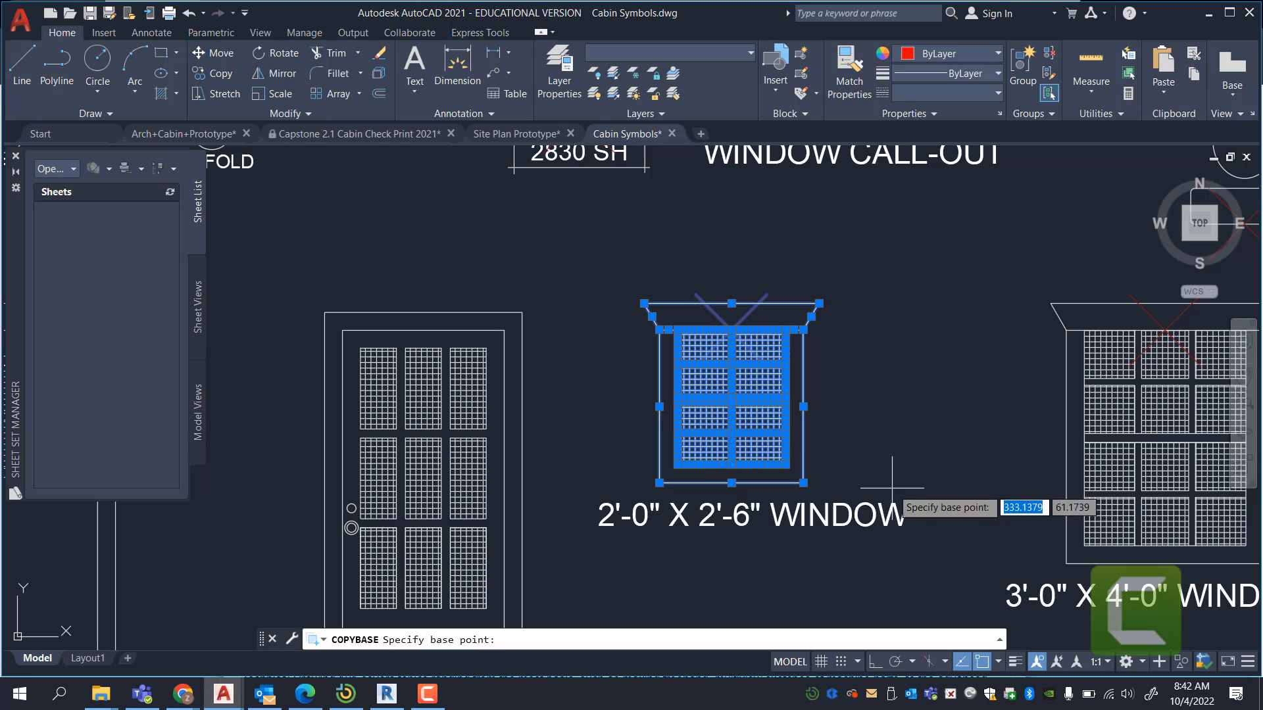
pyautogui.click(658, 487)
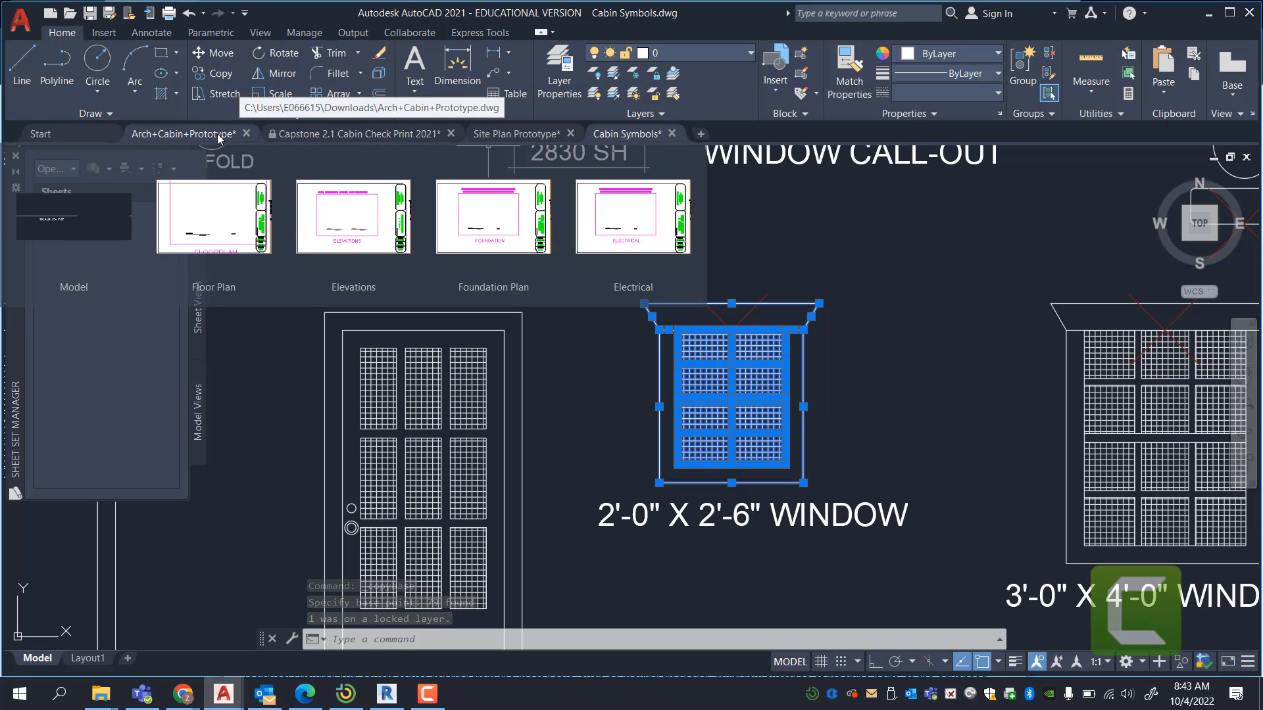
# Paste the copied window as a block into the Arch+Cabin+Prototype drawing, outside the Floorplan rectangle on its left side.
pyautogui.click(217, 133)
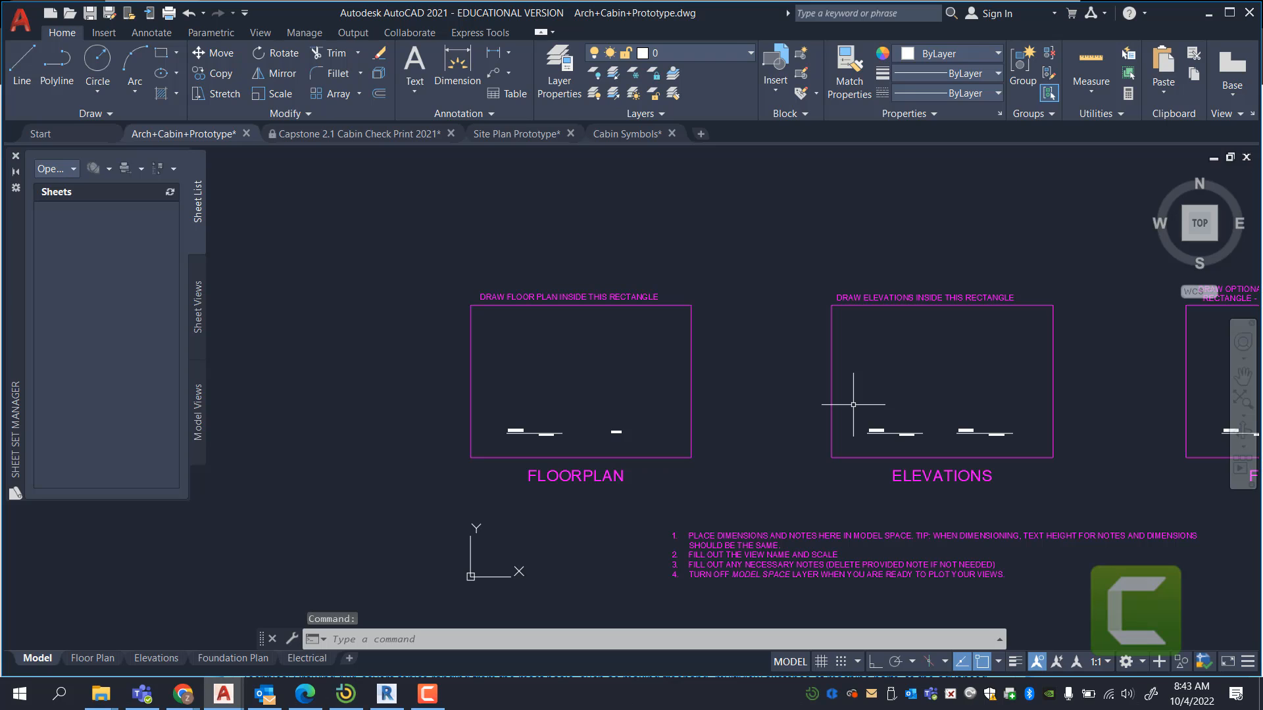
pyautogui.hotkey('ctrl', 'shift', 'v')
pyautogui.scroll(5, 404, 362)
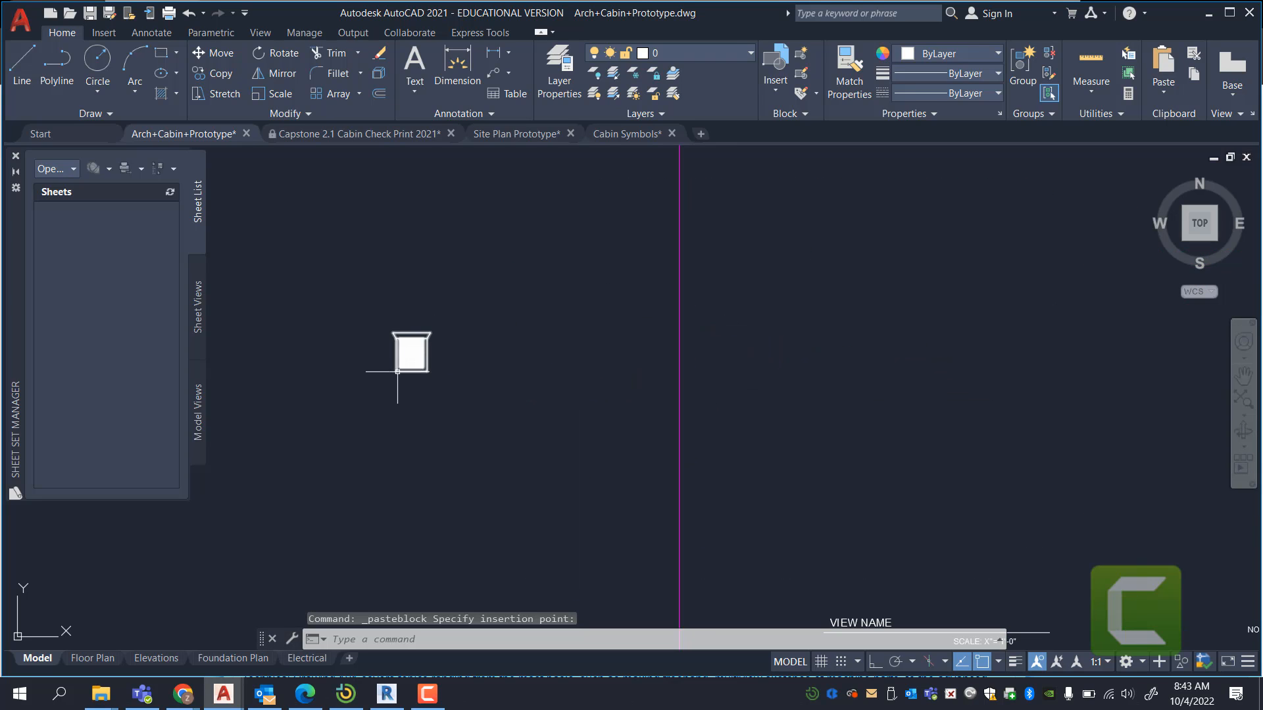
# Select the pasted window to check that it behaves as a single block, then clear the selection.
pyautogui.scroll(6, 411, 368)
pyautogui.click(599, 382)
pyautogui.click(371, 265)
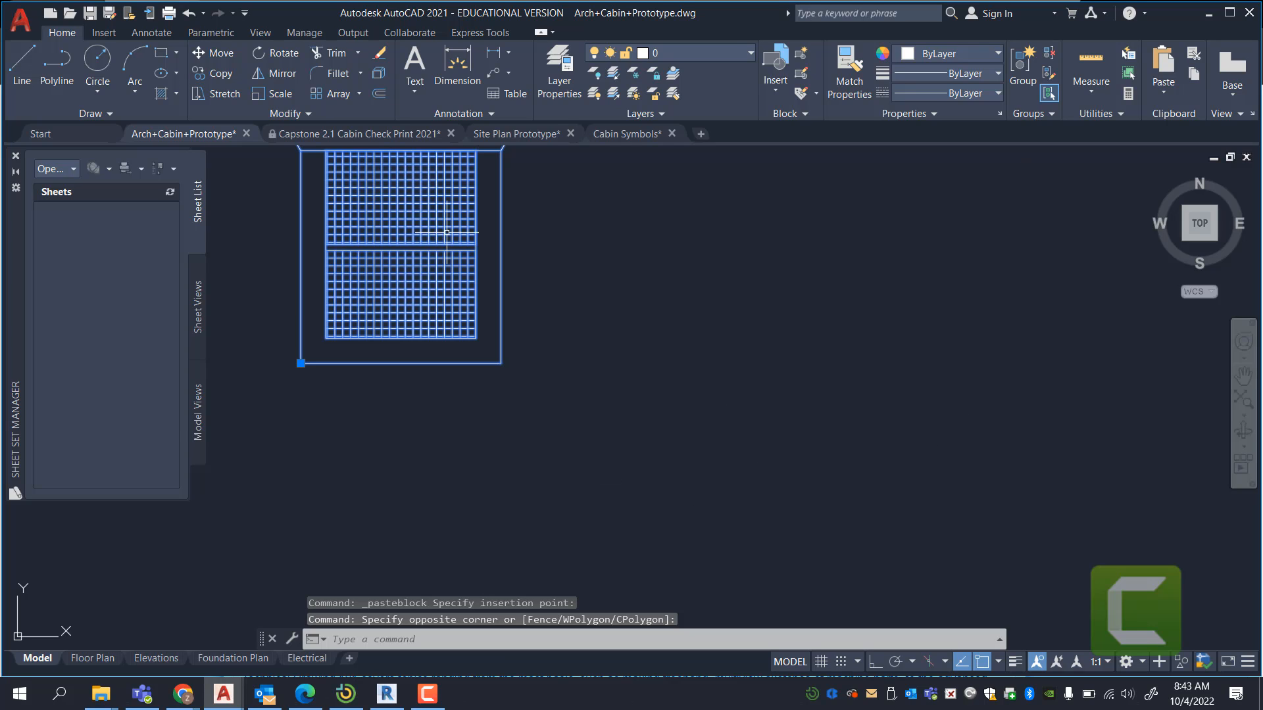
pyautogui.press('Escape')
pyautogui.click(534, 435)
pyautogui.click(490, 357)
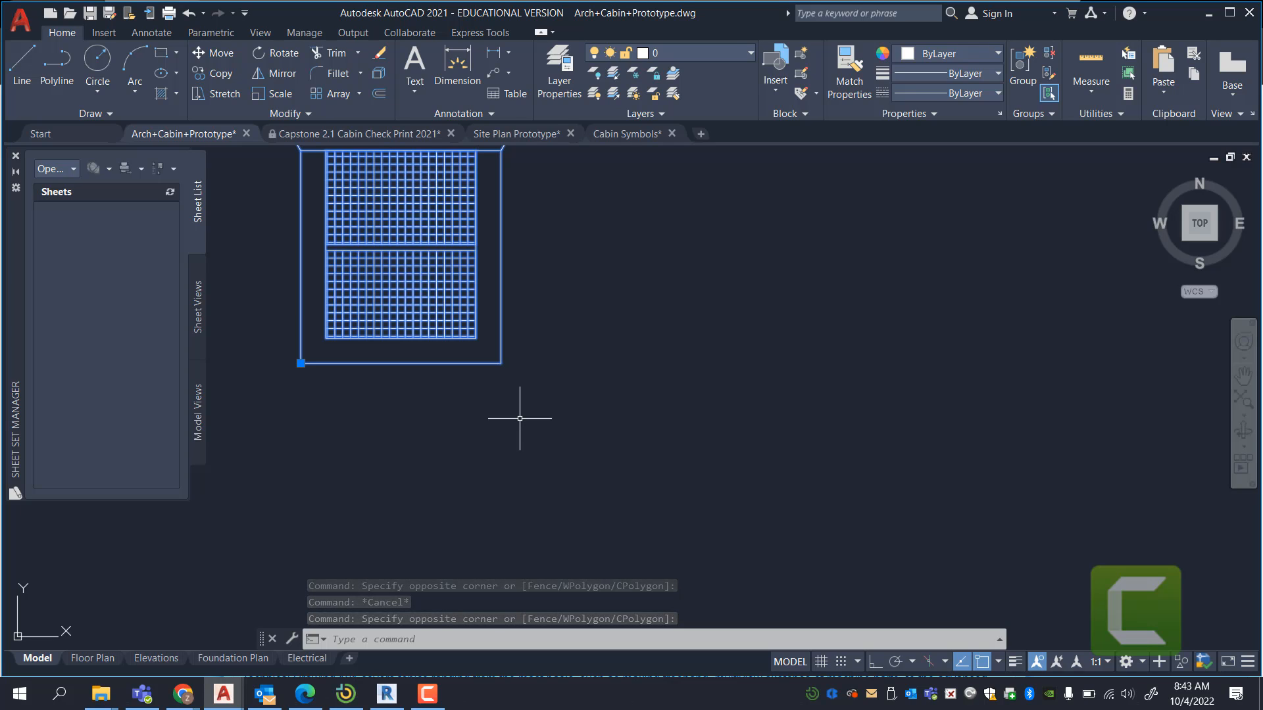
pyautogui.press('Escape')
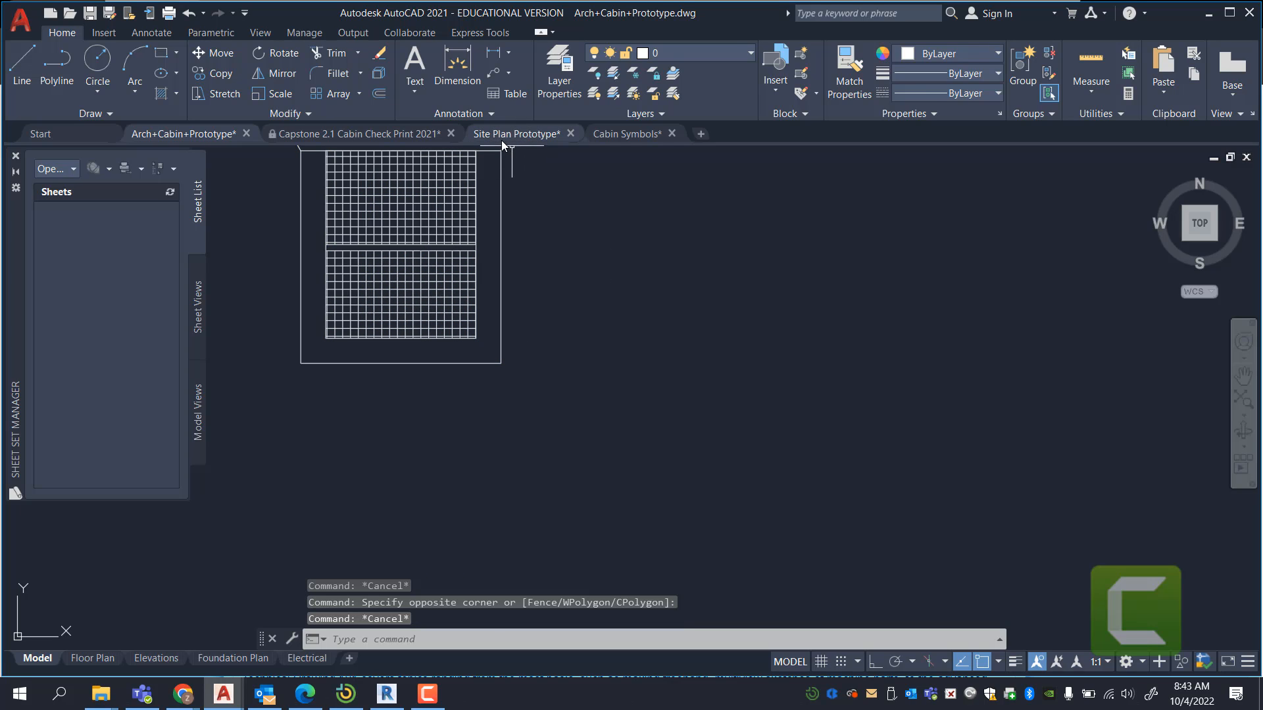
# Switch to the Capstone 2.1 Cabin Check Print 2021 drawing and examine its finished elevations and floor plan.
pyautogui.click(409, 134)
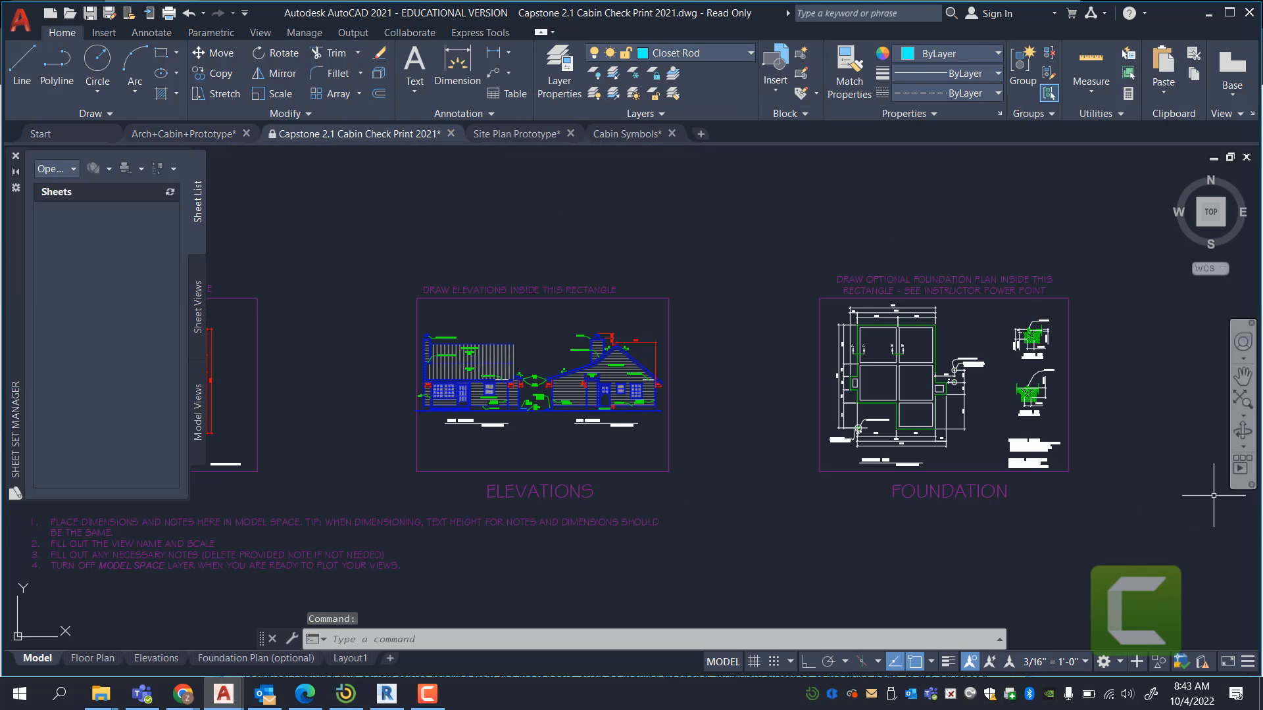
pyautogui.scroll(5, 502, 380)
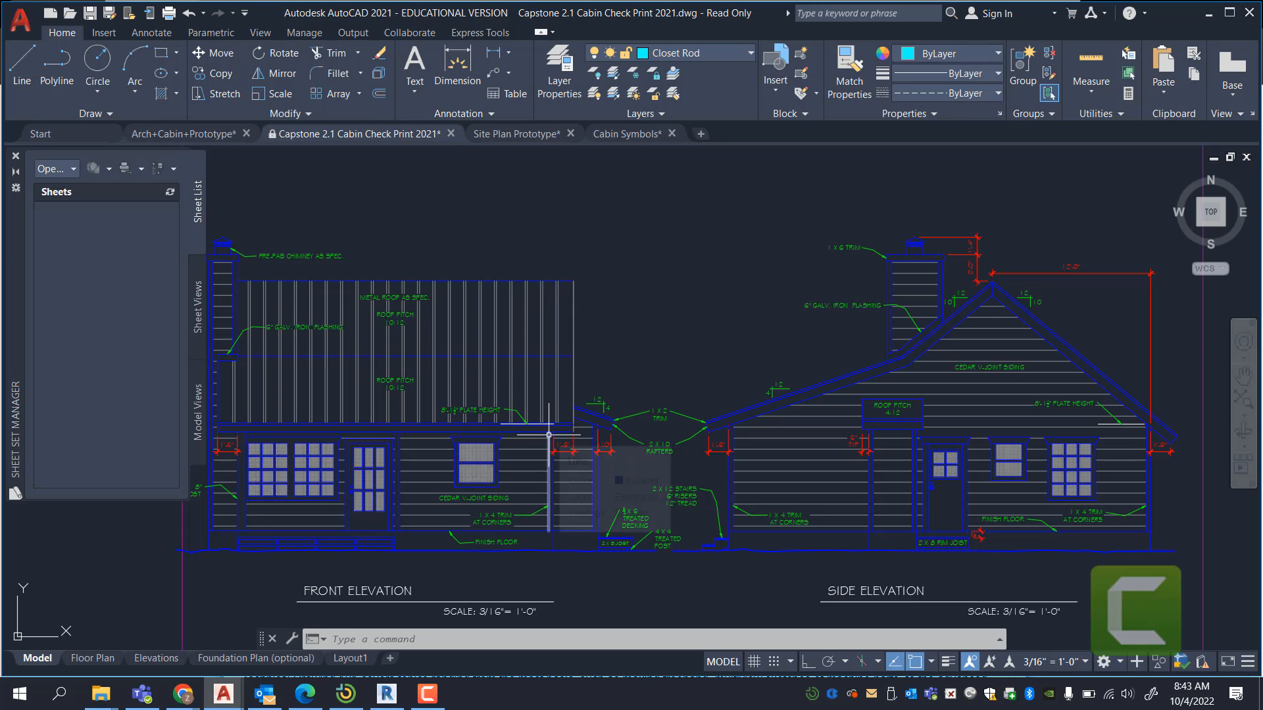
pyautogui.scroll(-7, 657, 375)
pyautogui.scroll(2, 386, 470)
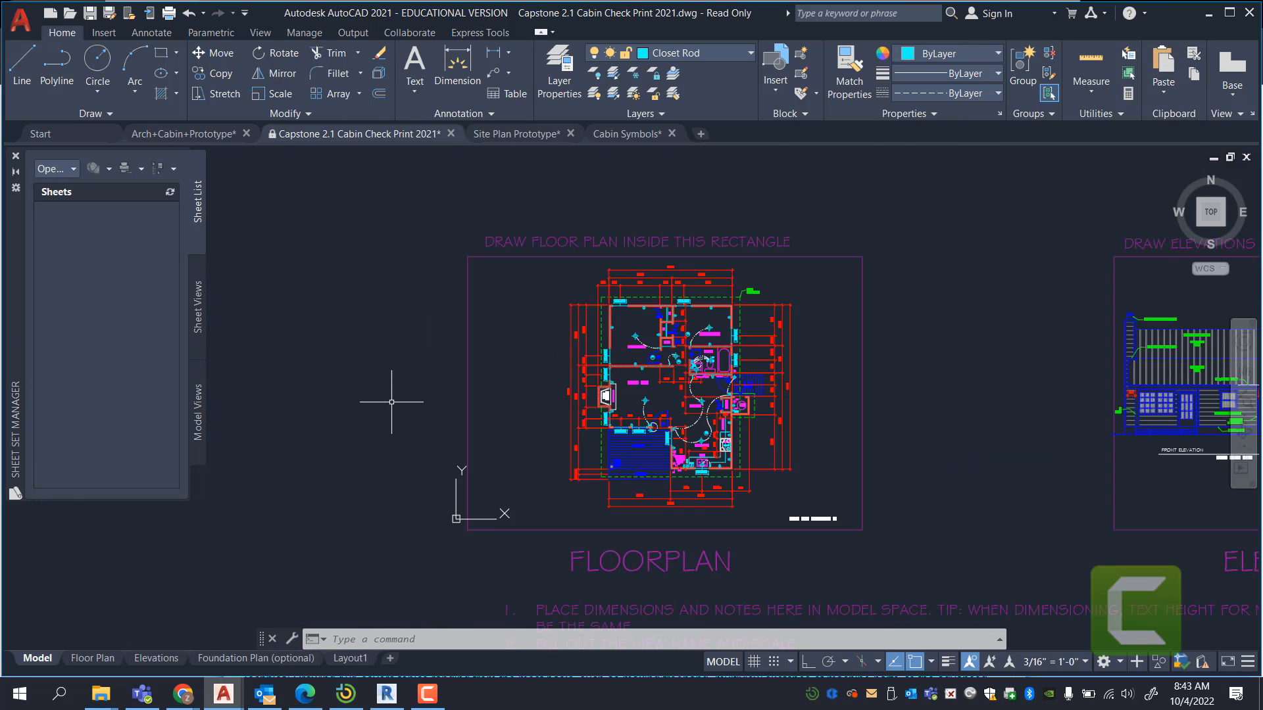
pyautogui.scroll(2, 421, 434)
pyautogui.scroll(2, 578, 403)
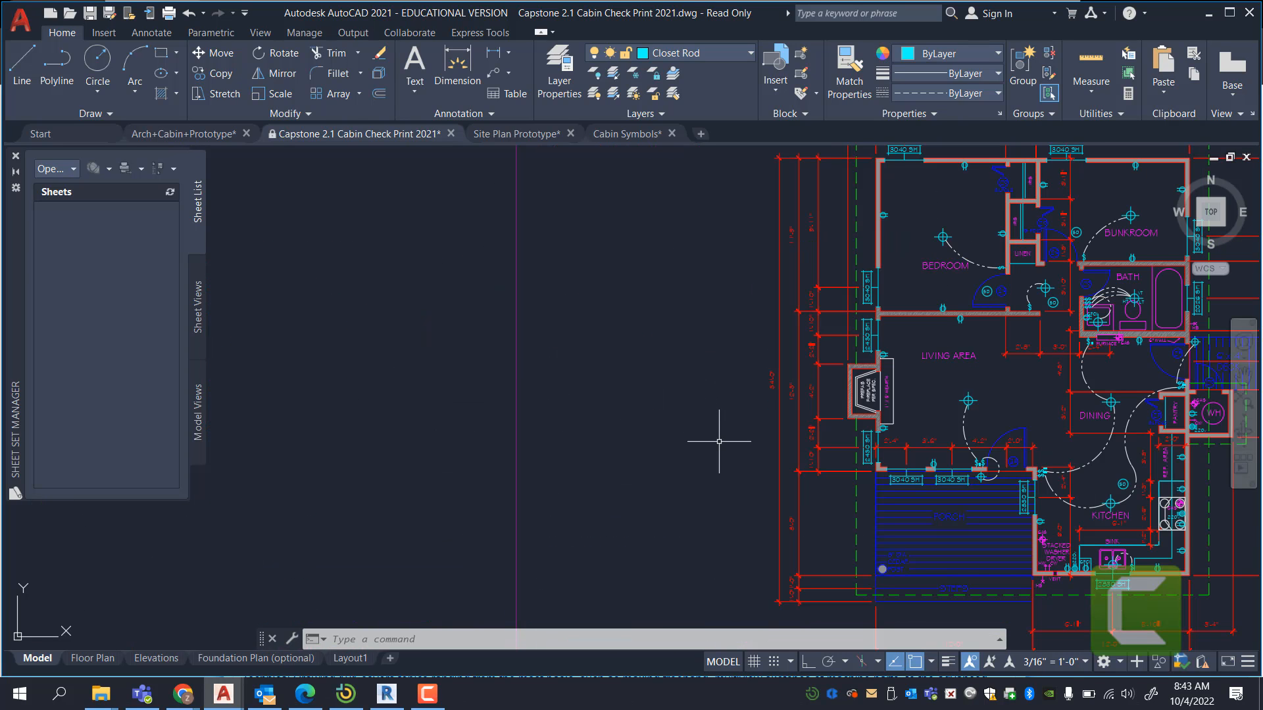
pyautogui.scroll(-2, 625, 382)
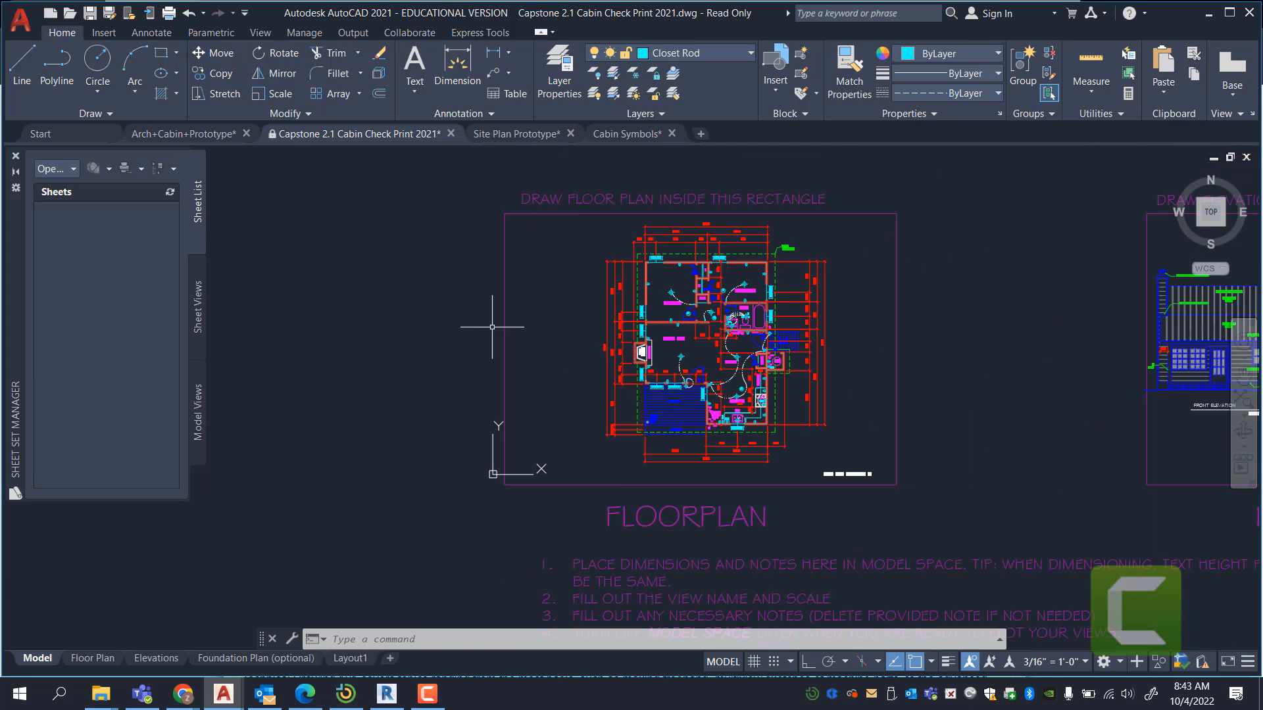
# Examine the check print's dimensioned floor plan, including the dining and pantry area, and the foundation plan with its section details.
pyautogui.scroll(3, 586, 309)
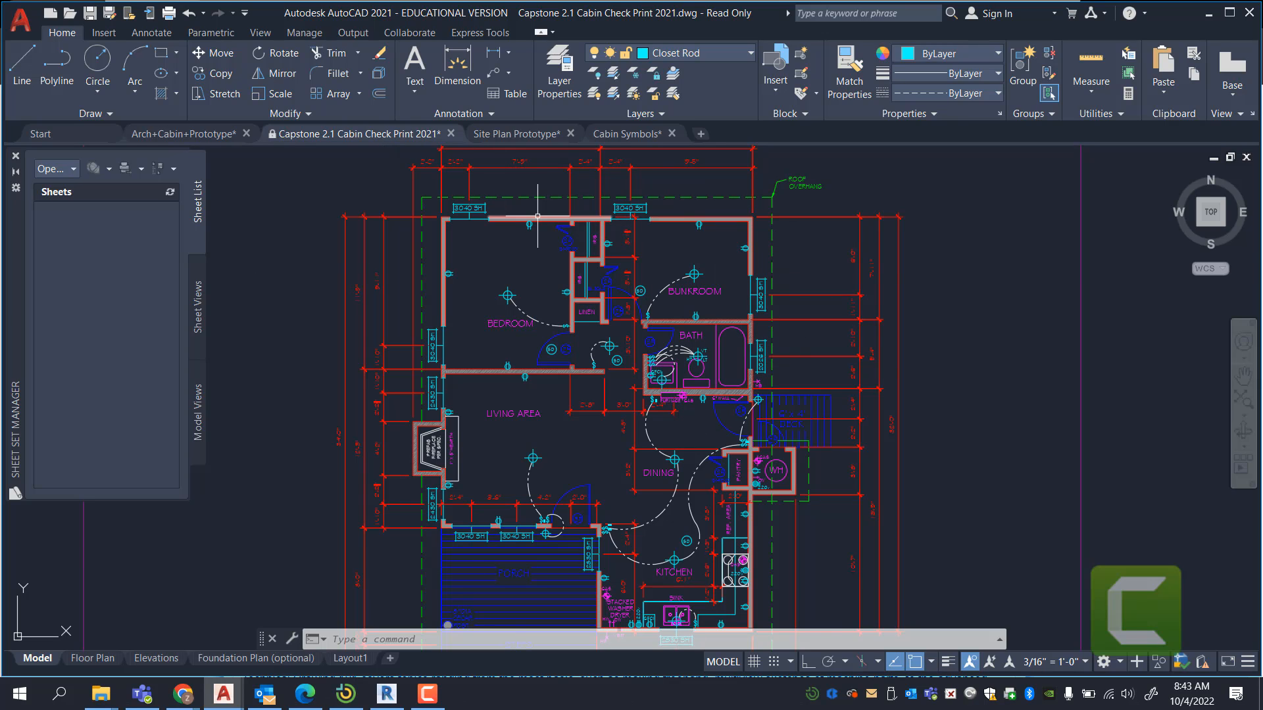
pyautogui.scroll(-2, 966, 268)
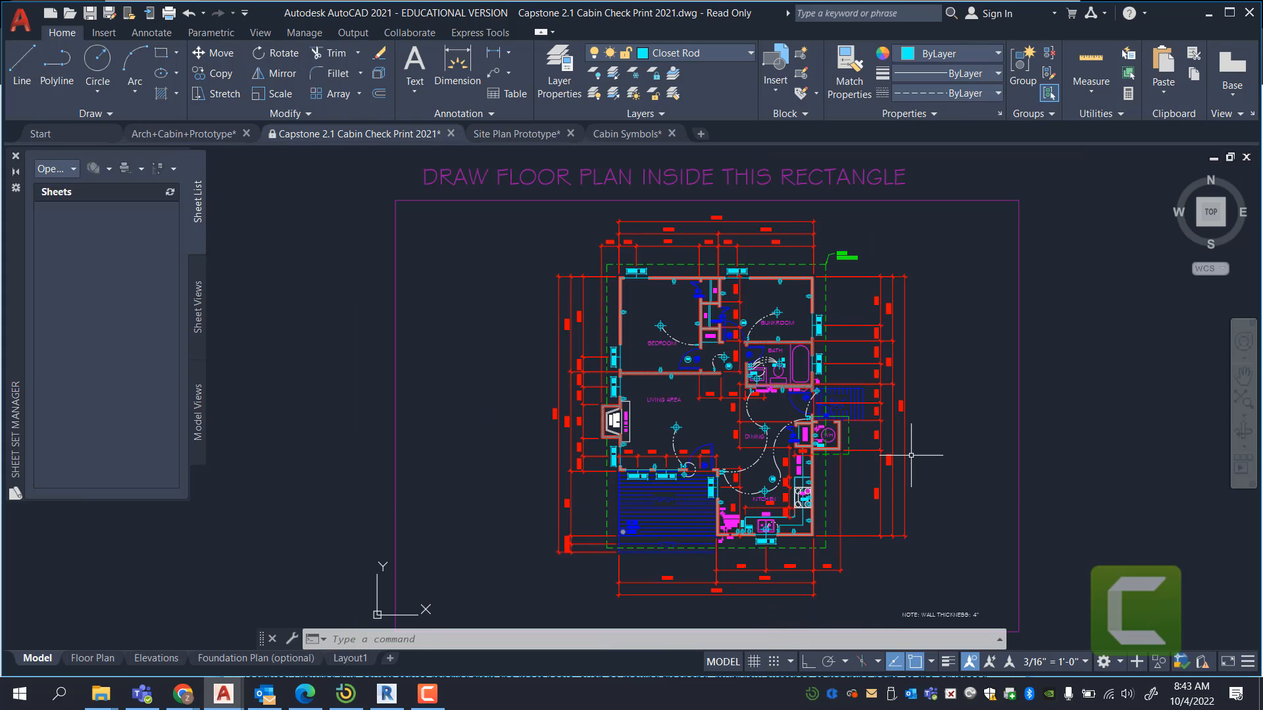
pyautogui.scroll(2, 831, 422)
pyautogui.scroll(3, 831, 422)
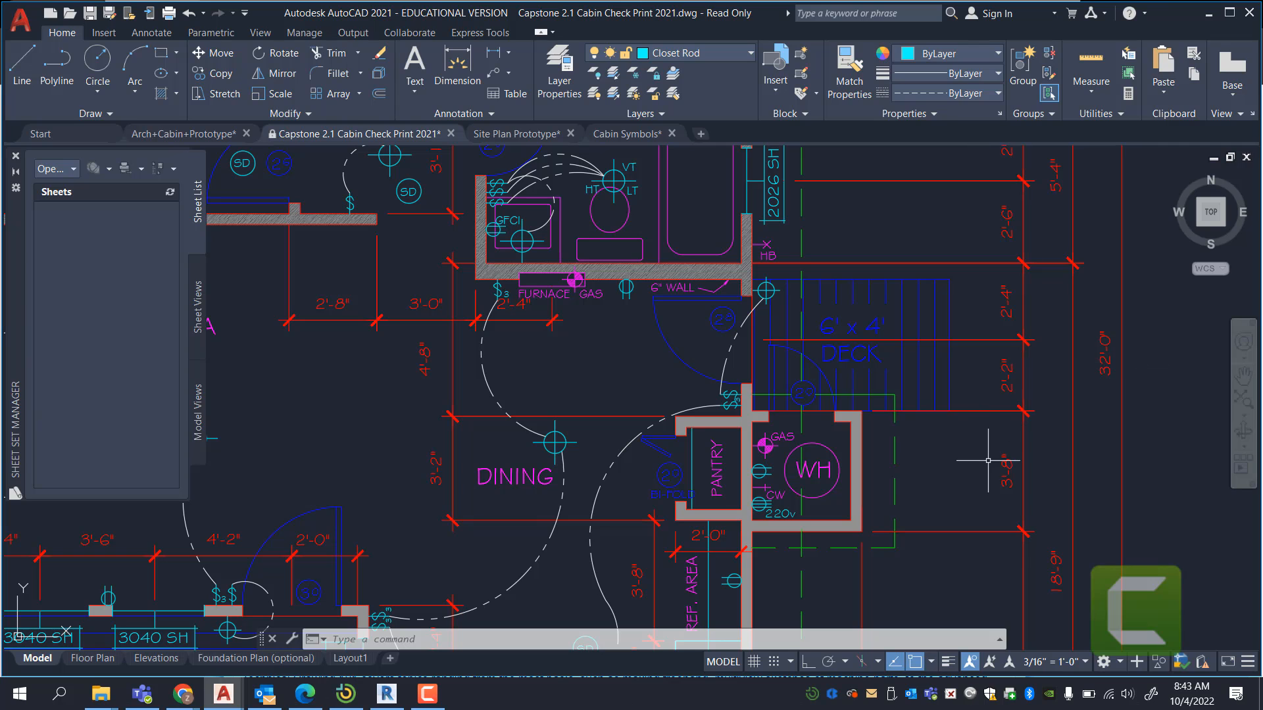
pyautogui.scroll(-6, 566, 394)
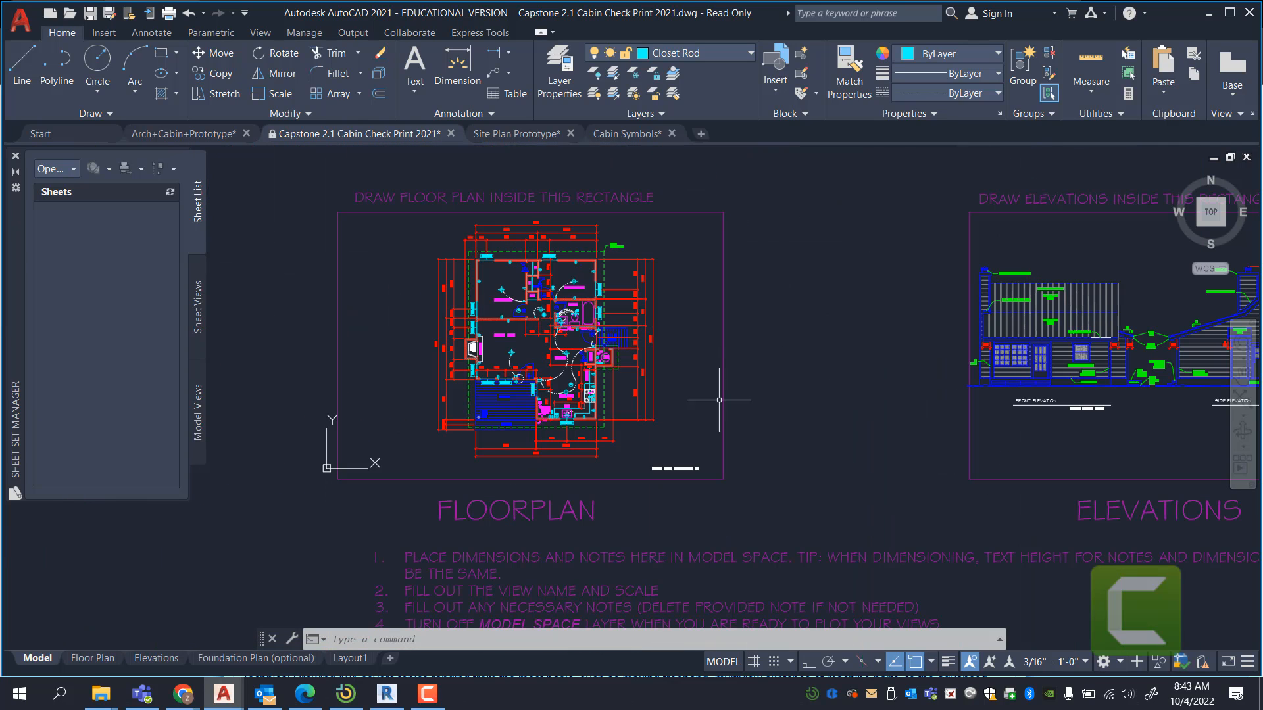
pyautogui.scroll(7, 897, 400)
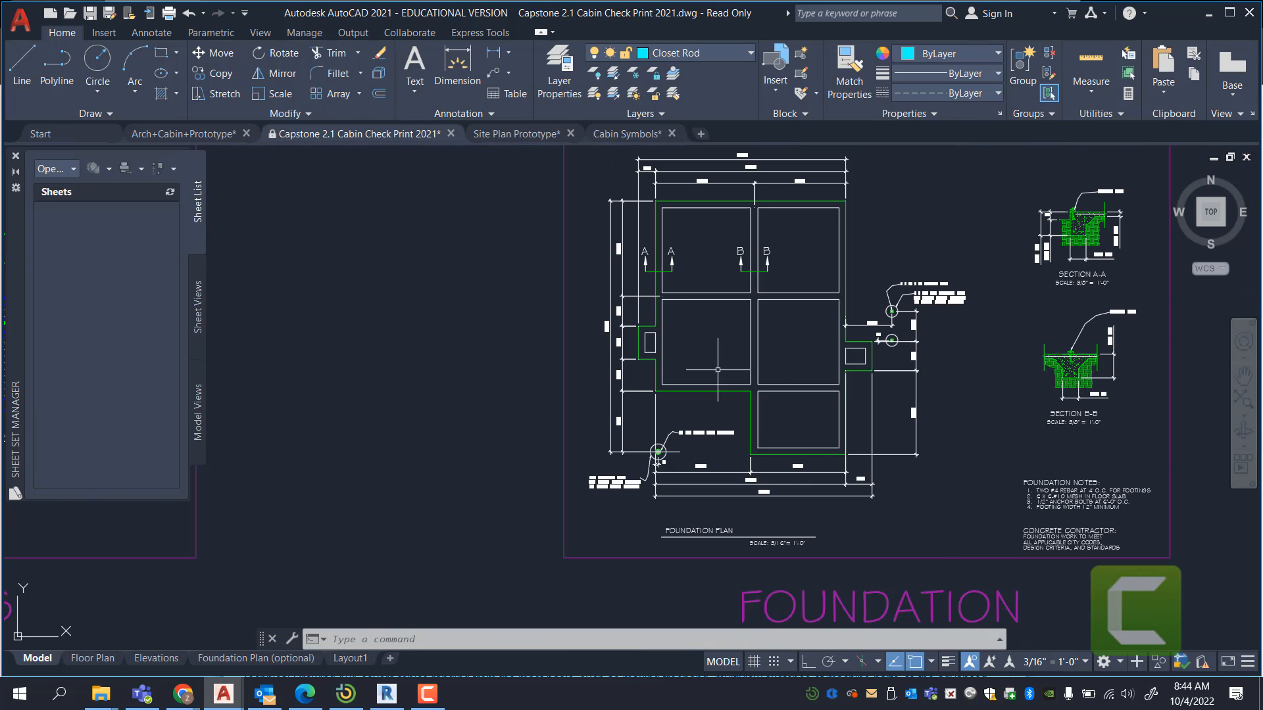
pyautogui.scroll(-4, 803, 465)
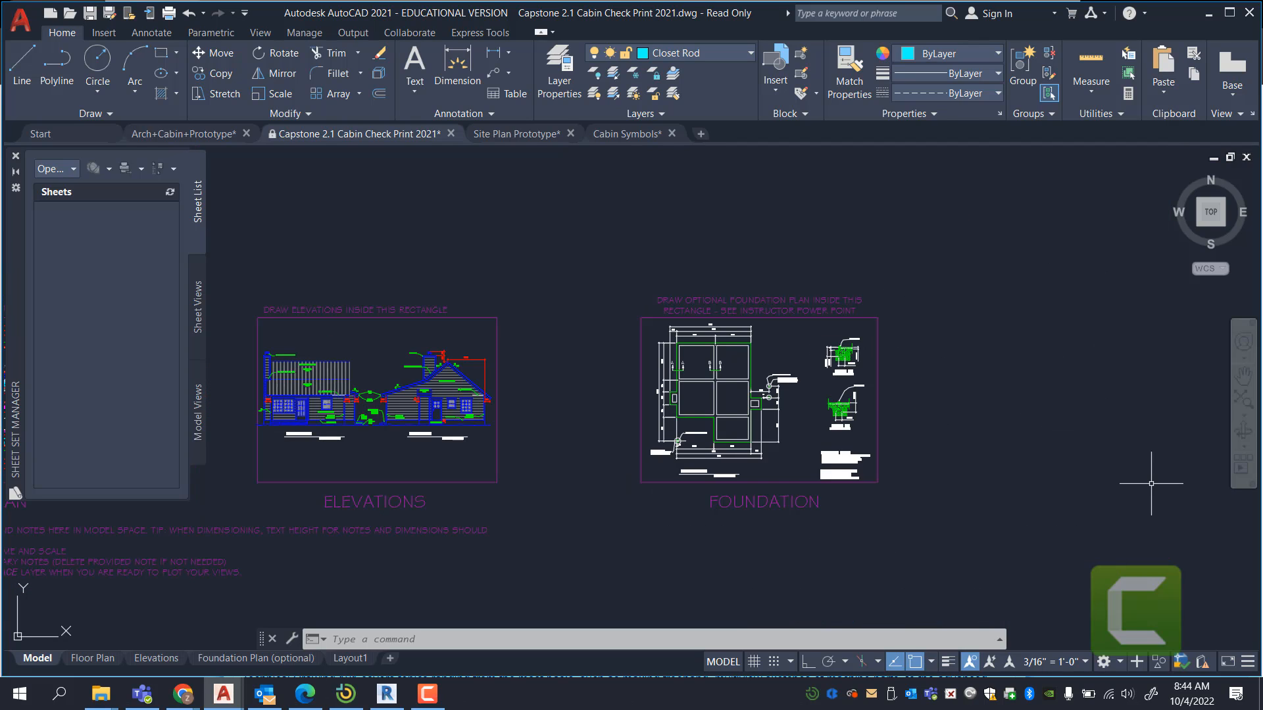
pyautogui.scroll(4, 1040, 344)
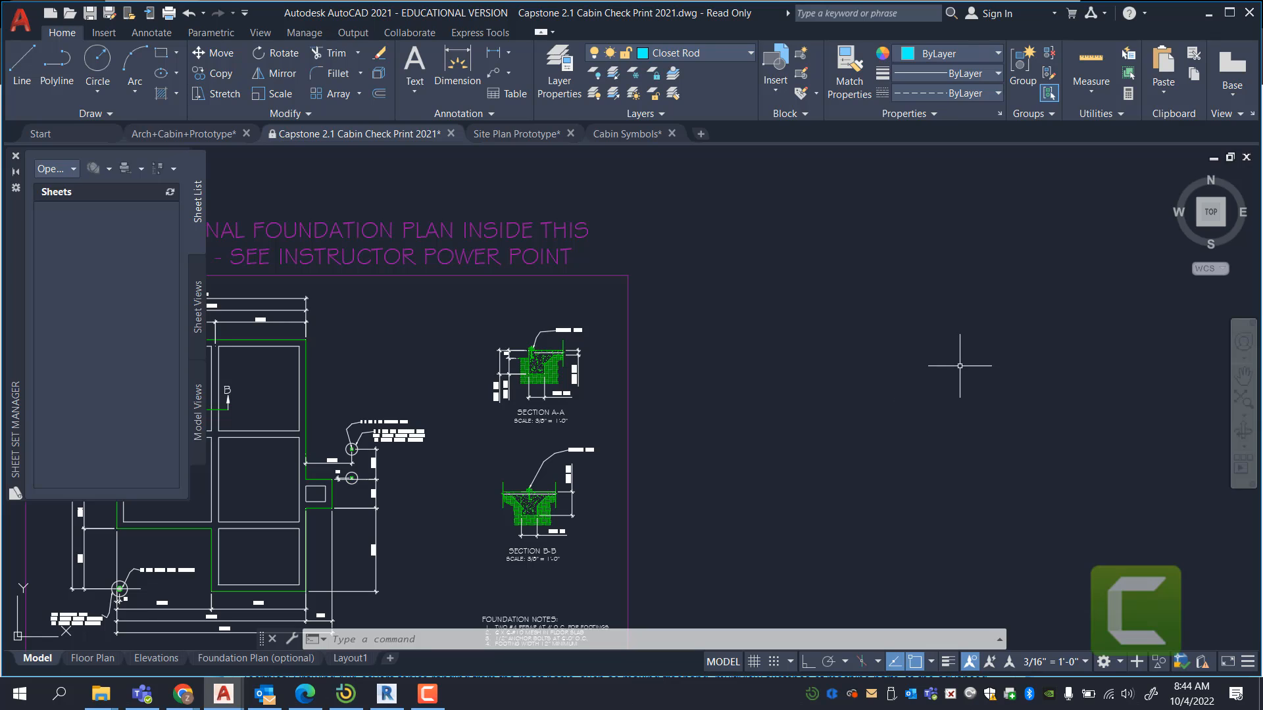
pyautogui.scroll(-1, 1051, 266)
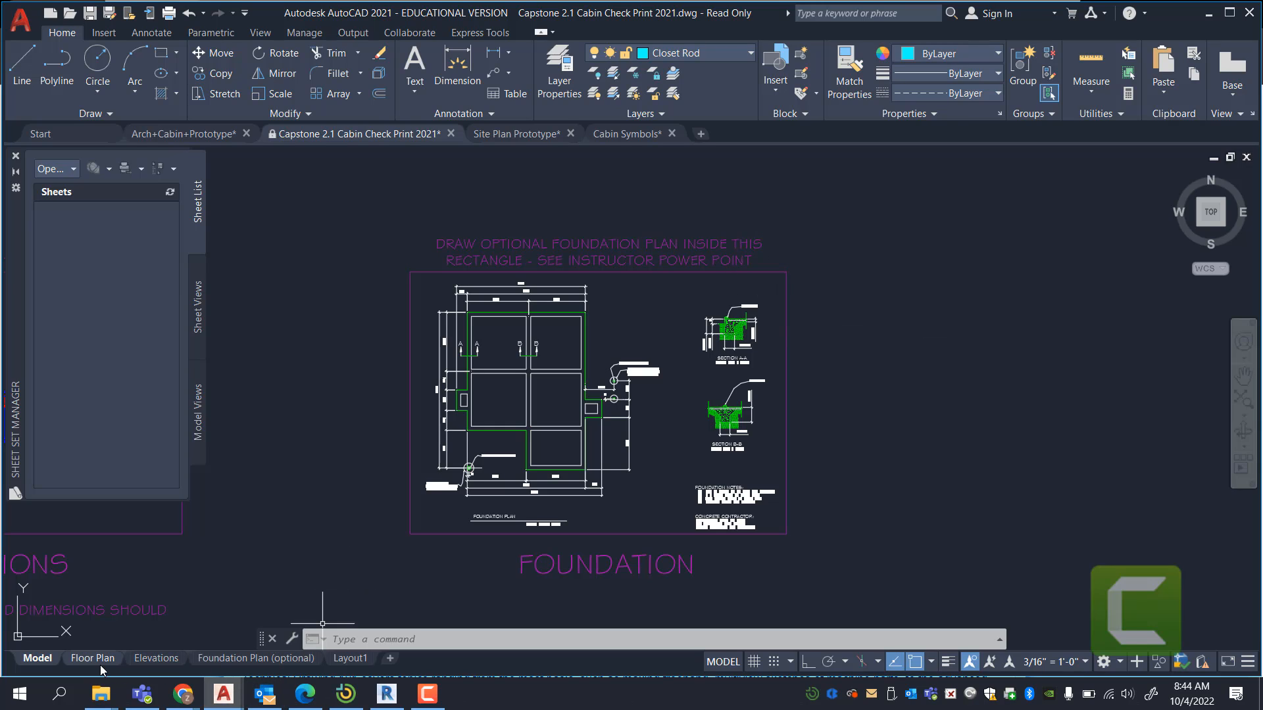
# Switch to the Arch+Cabin+Prototype drawing and look over its Floorplan, Elevations and Foundation rectangles in model space.
pyautogui.click(198, 135)
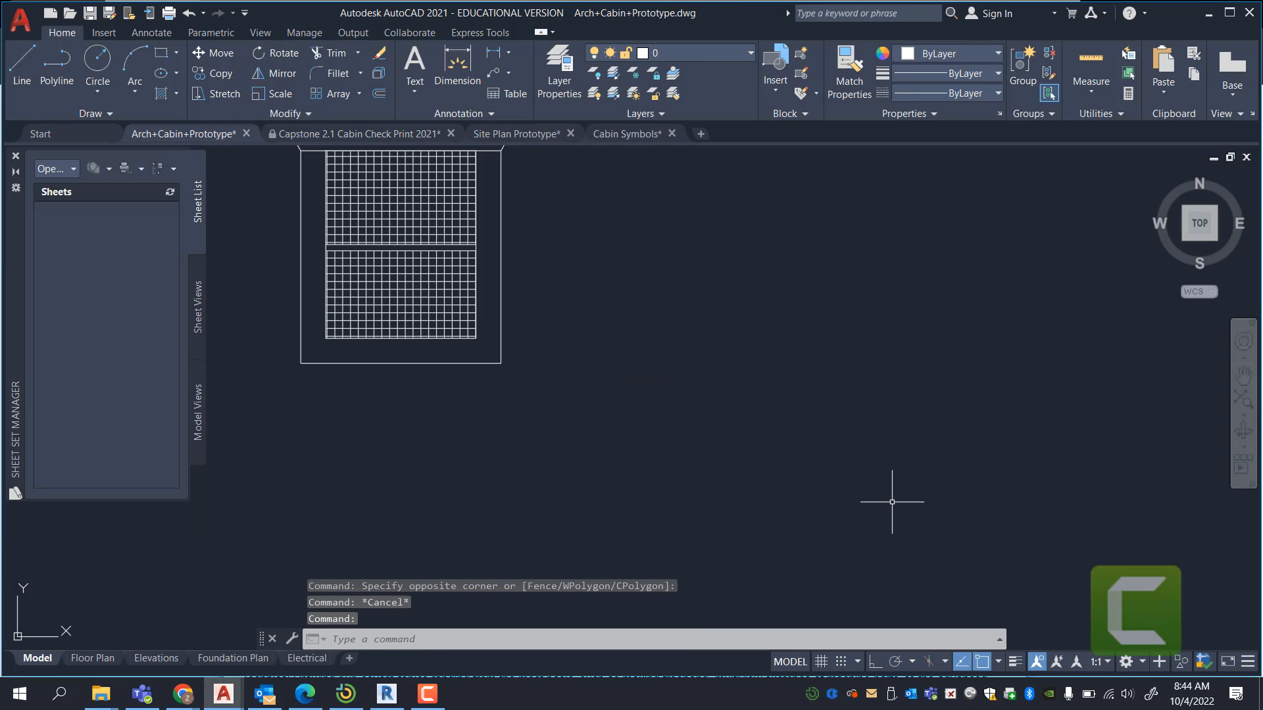
pyautogui.scroll(-6, 1085, 409)
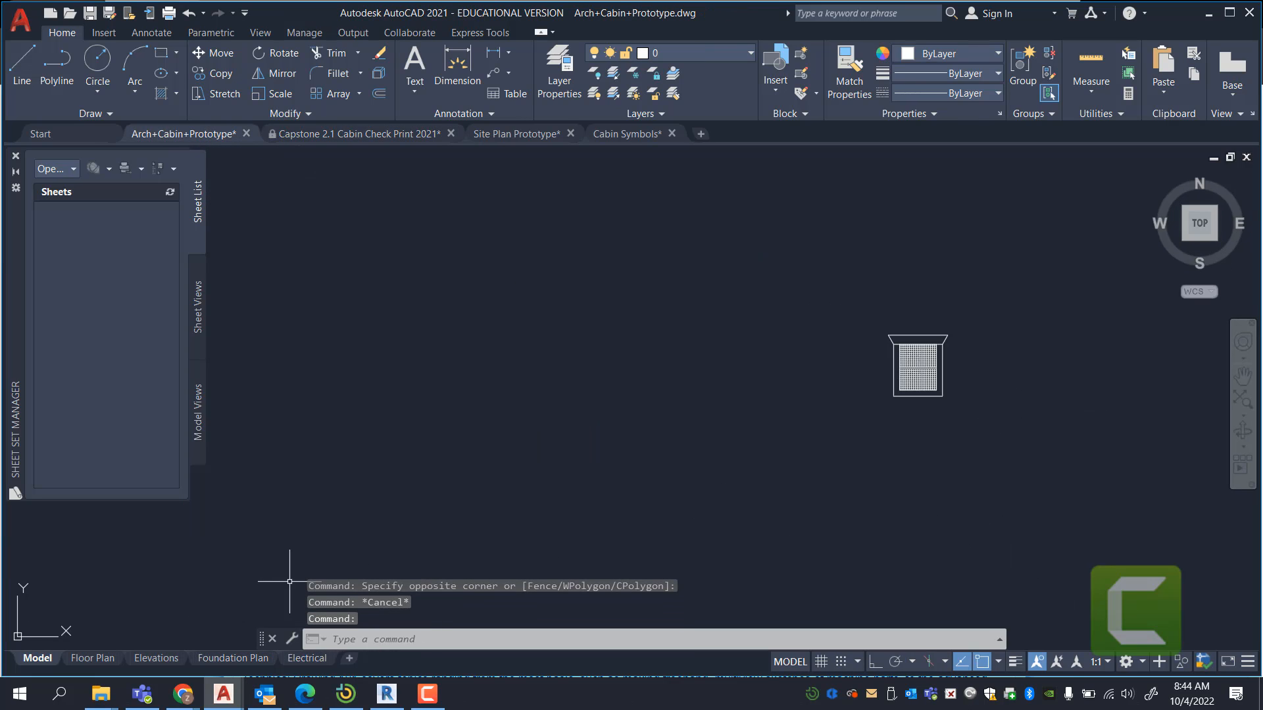
pyautogui.scroll(-7, 656, 279)
pyautogui.scroll(-4, 976, 351)
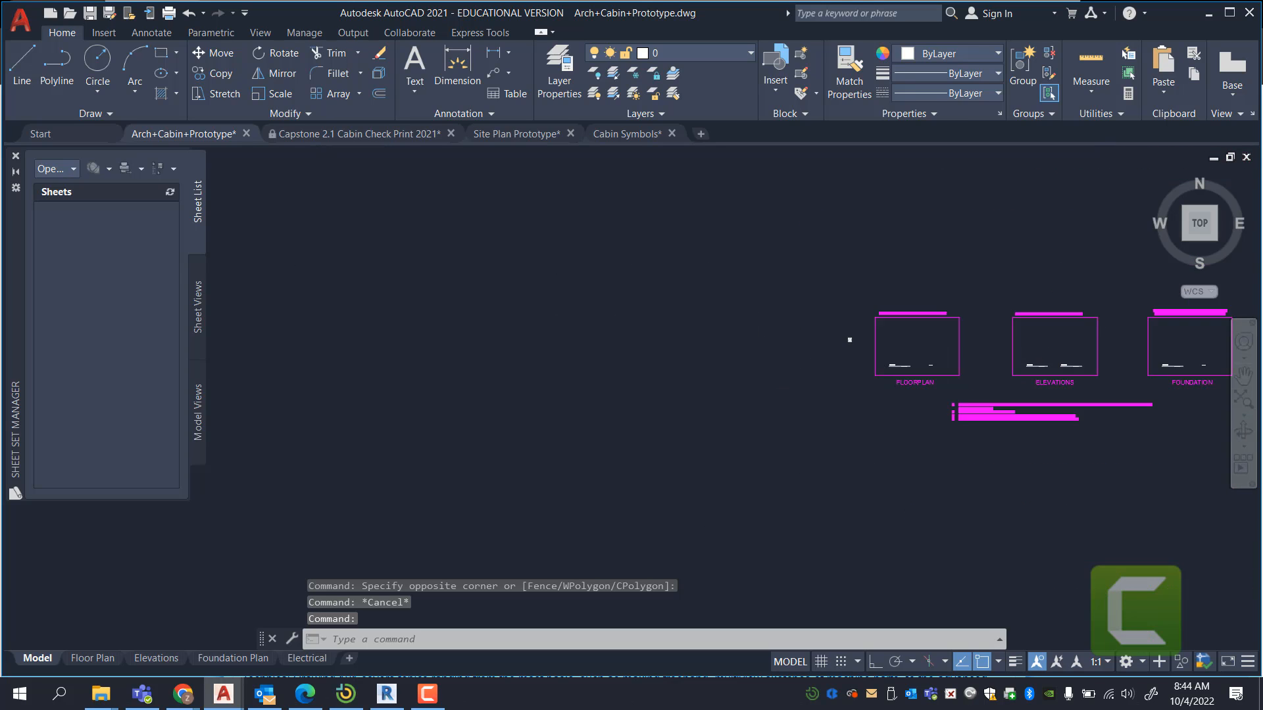
pyautogui.scroll(-2, 1052, 361)
pyautogui.scroll(4, 1122, 361)
pyautogui.scroll(2, 398, 352)
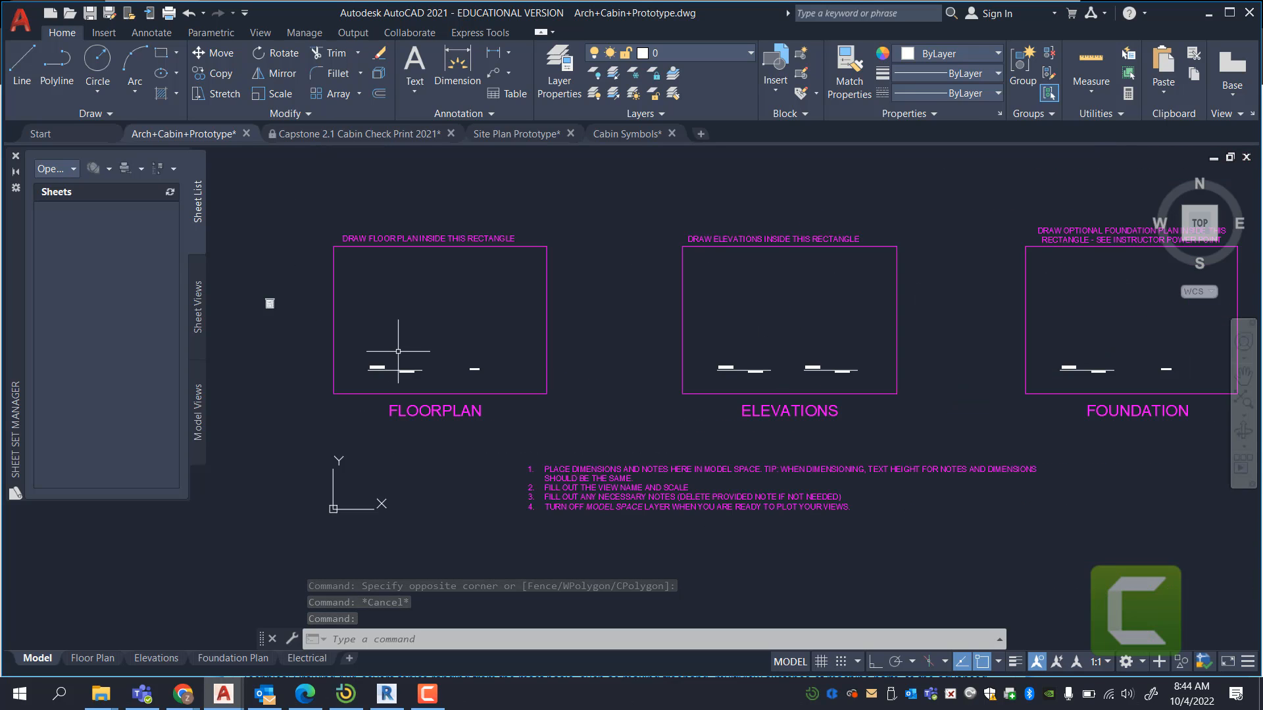
pyautogui.scroll(2, 547, 375)
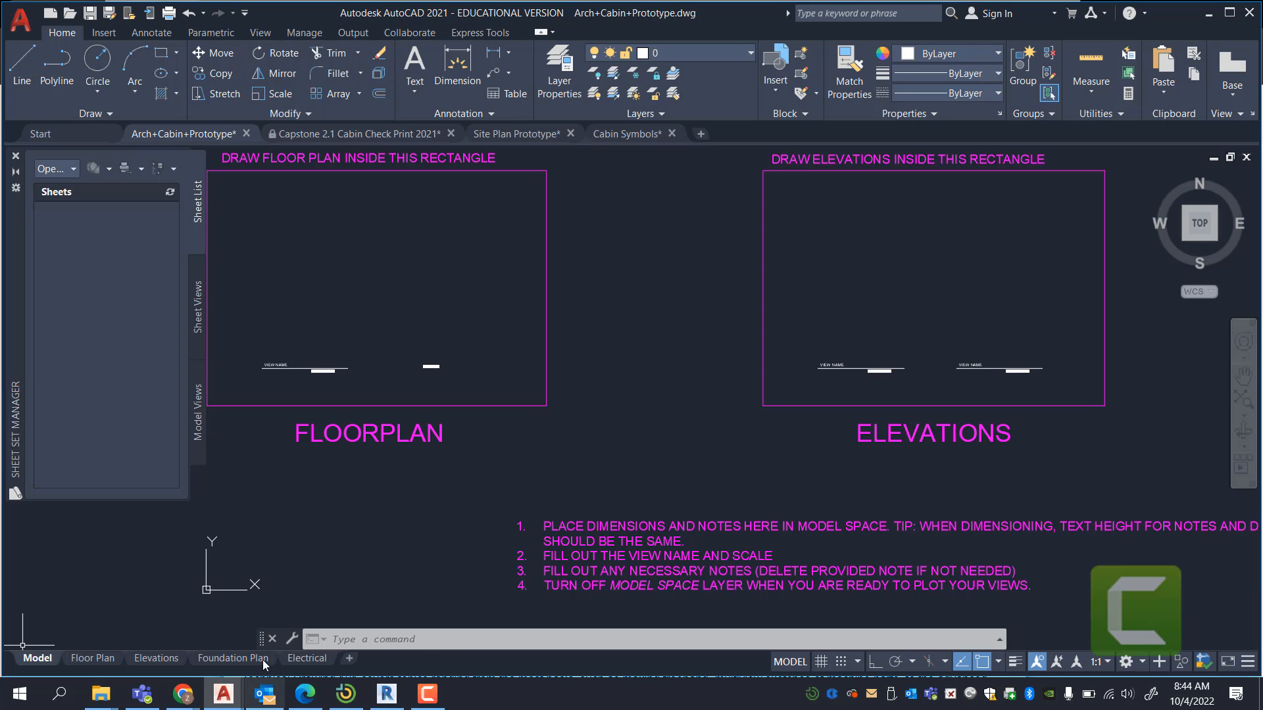
# Open the Electrical layout and examine its title block fields for company, project name, scale, date and sheet.
pyautogui.click(308, 658)
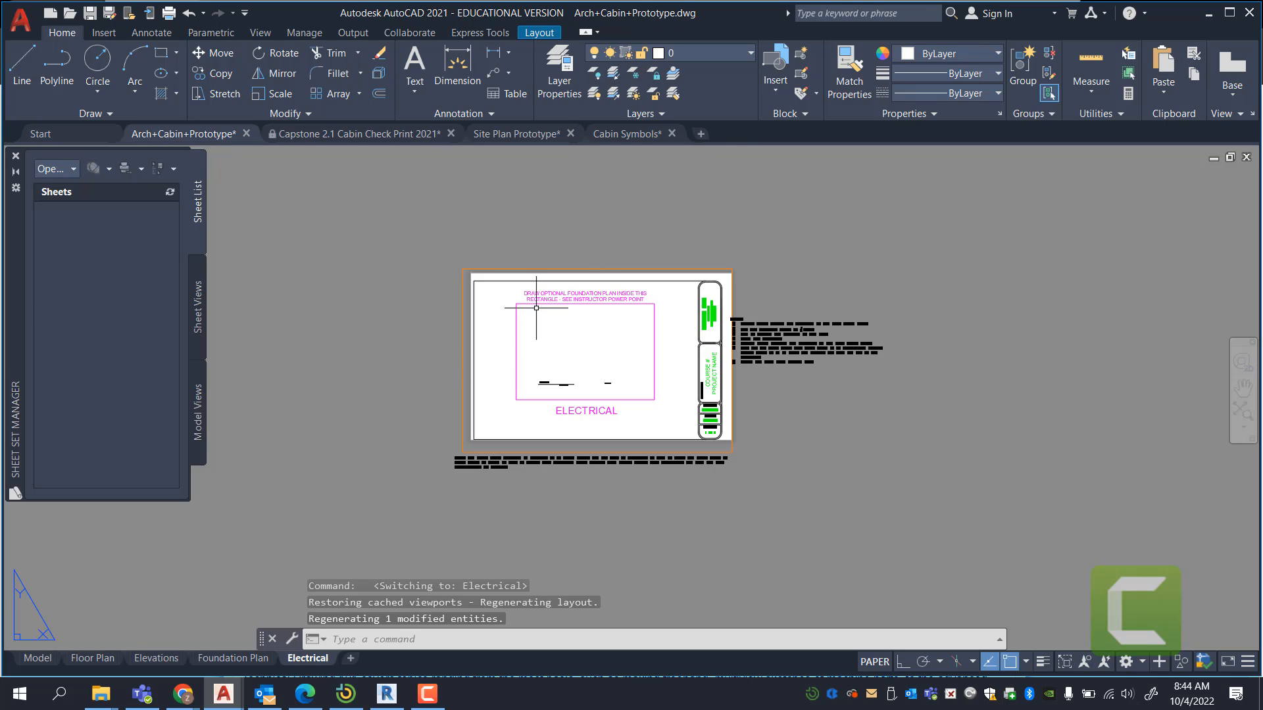
pyautogui.scroll(2, 711, 316)
pyautogui.scroll(5, 685, 317)
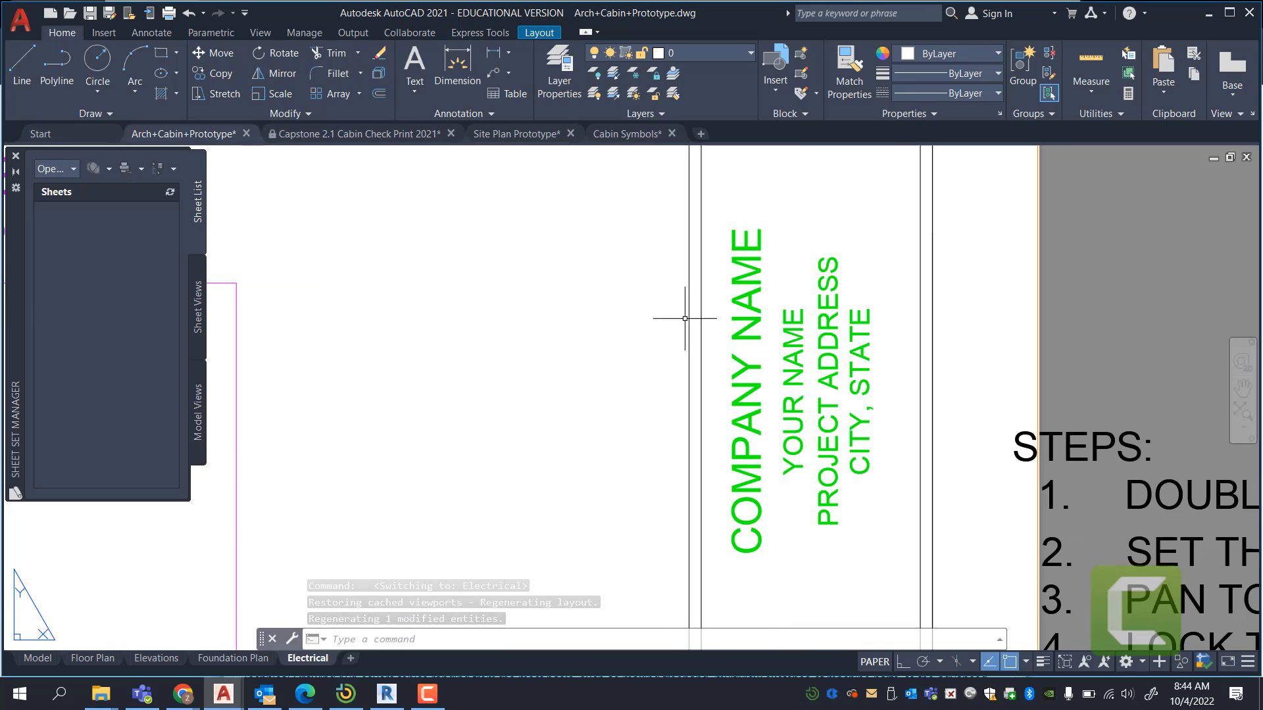
pyautogui.scroll(-4, 883, 197)
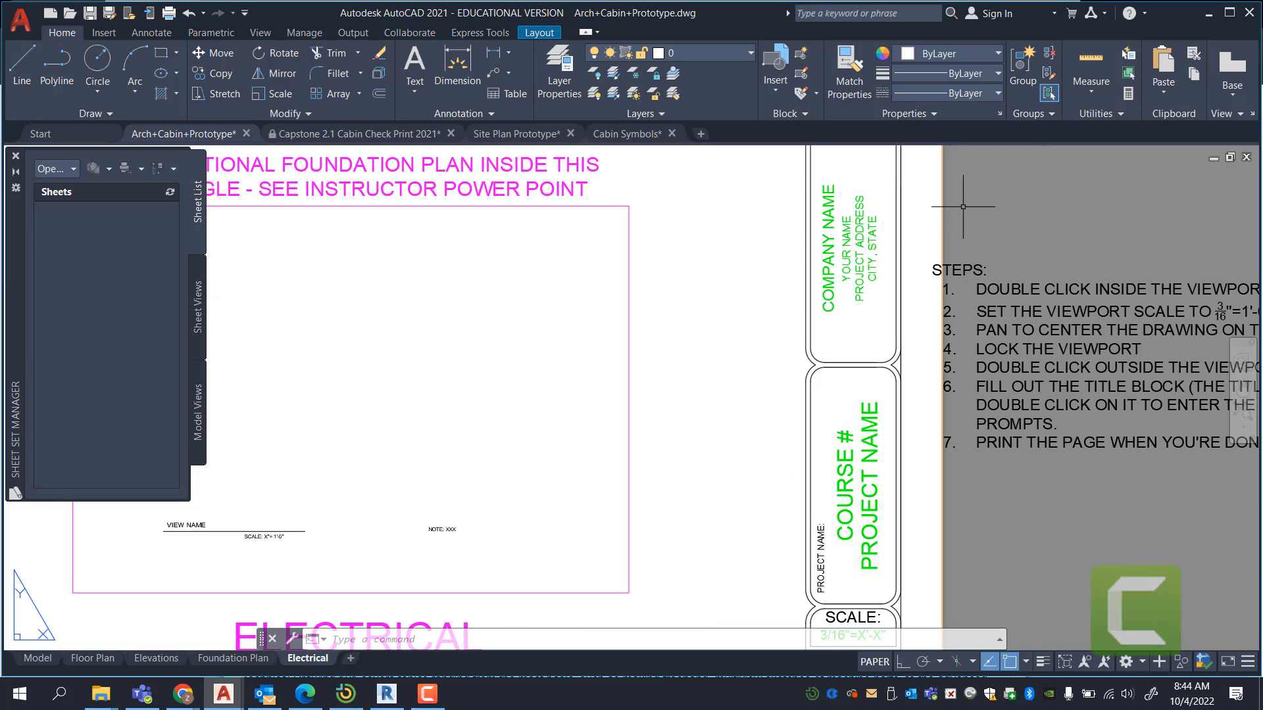
pyautogui.scroll(2, 874, 475)
pyautogui.scroll(-5, 847, 433)
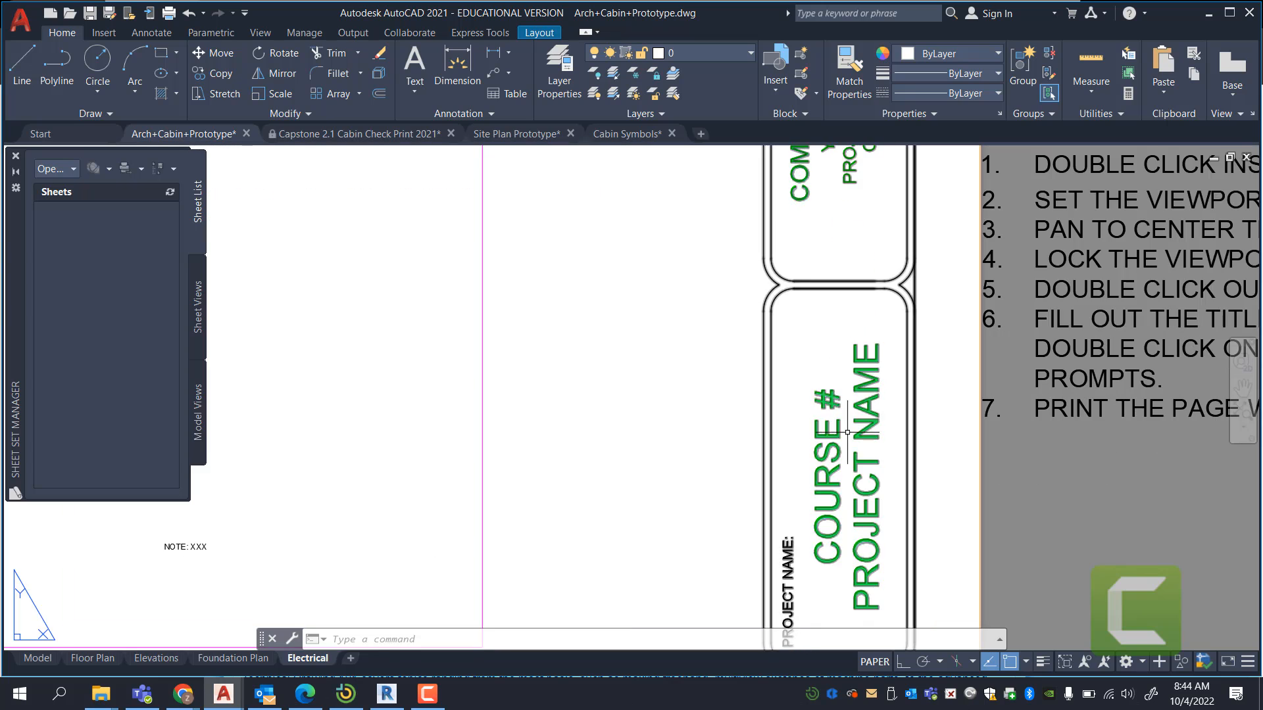
pyautogui.scroll(5, 829, 408)
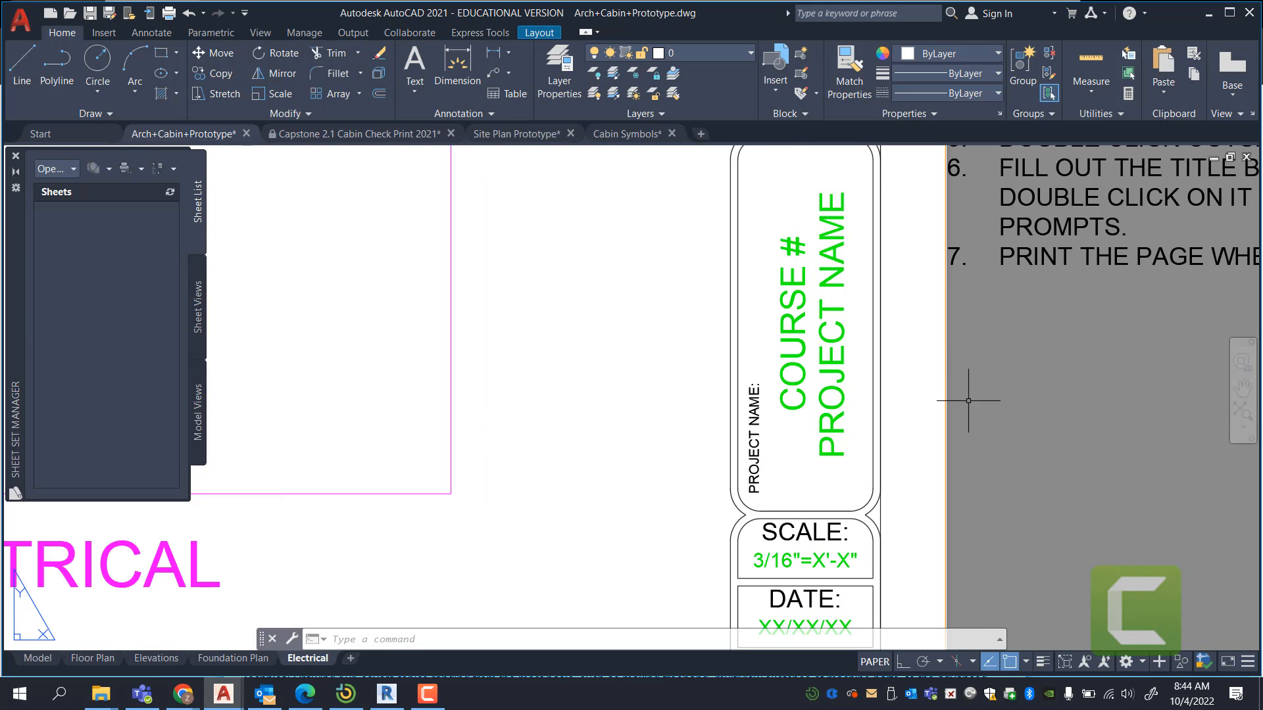
pyautogui.scroll(-5, 916, 417)
pyautogui.scroll(5, 910, 316)
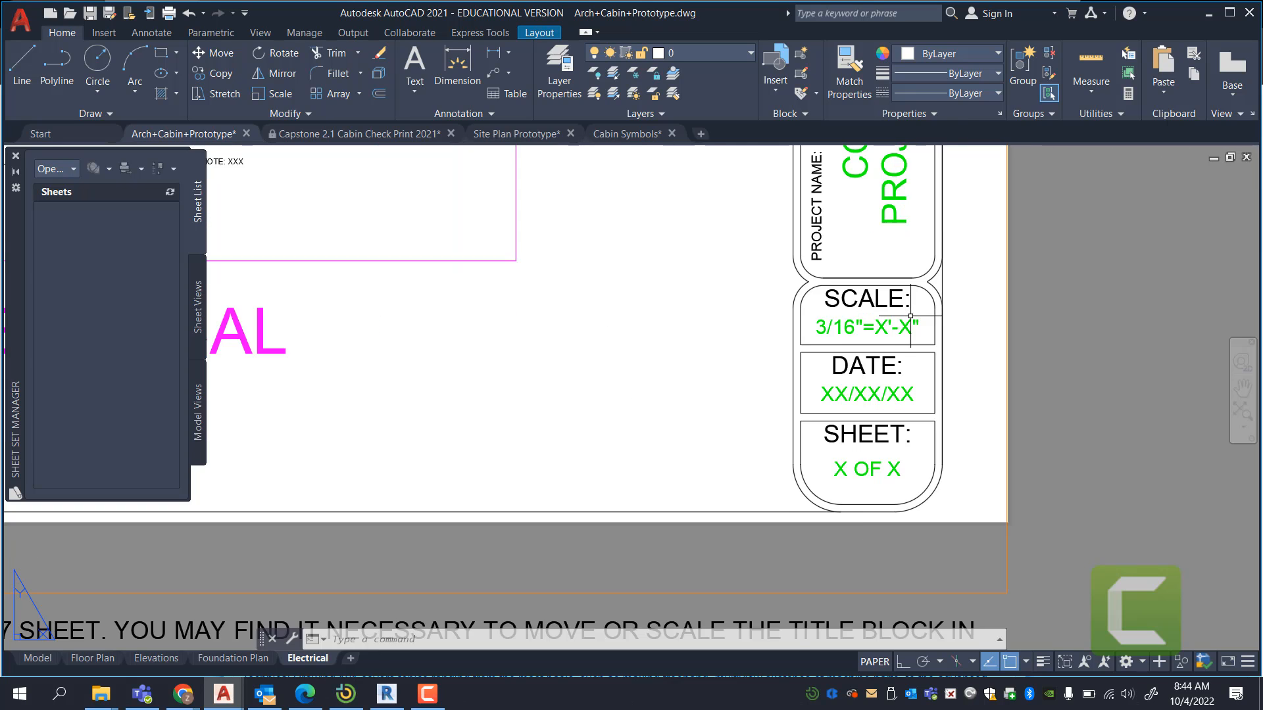
pyautogui.scroll(2, 911, 315)
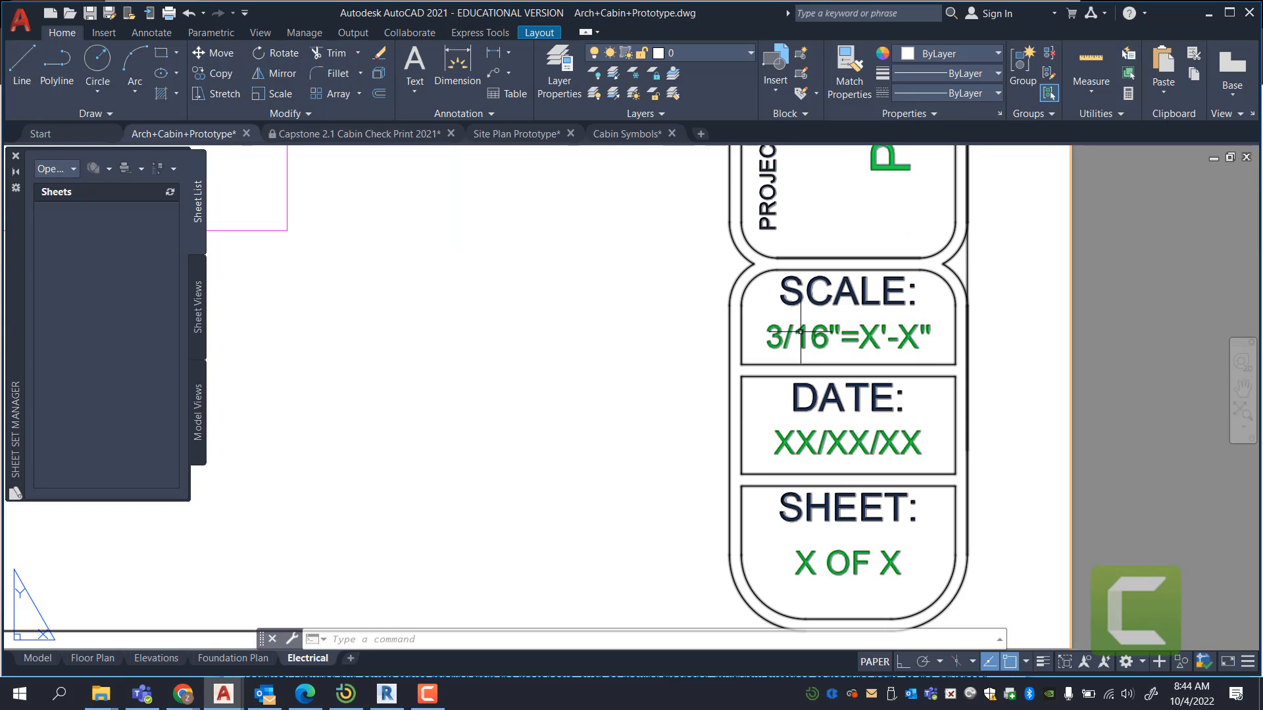
pyautogui.scroll(-4, 801, 336)
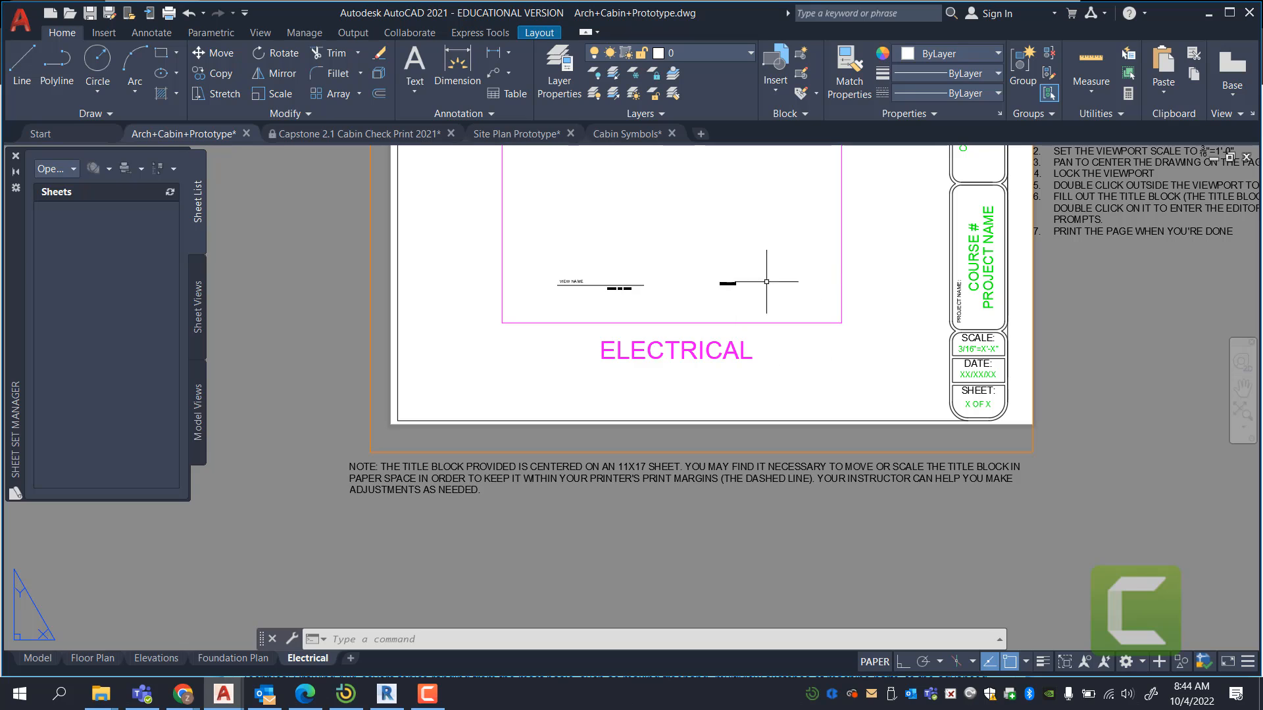
# Activate the Electrical layout's viewport and set its scale to 3/16" = 1'-0".
pyautogui.doubleClick(766, 281)
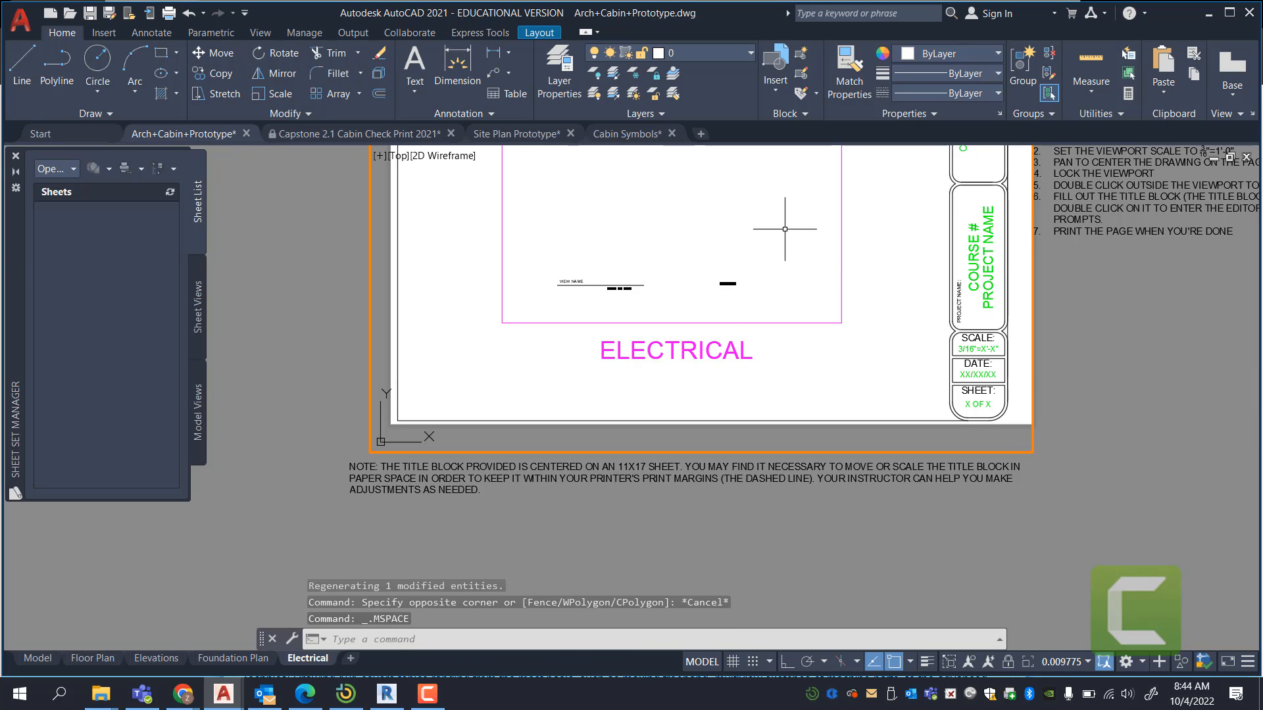
pyautogui.click(1072, 663)
pyautogui.scroll(-2, 1073, 606)
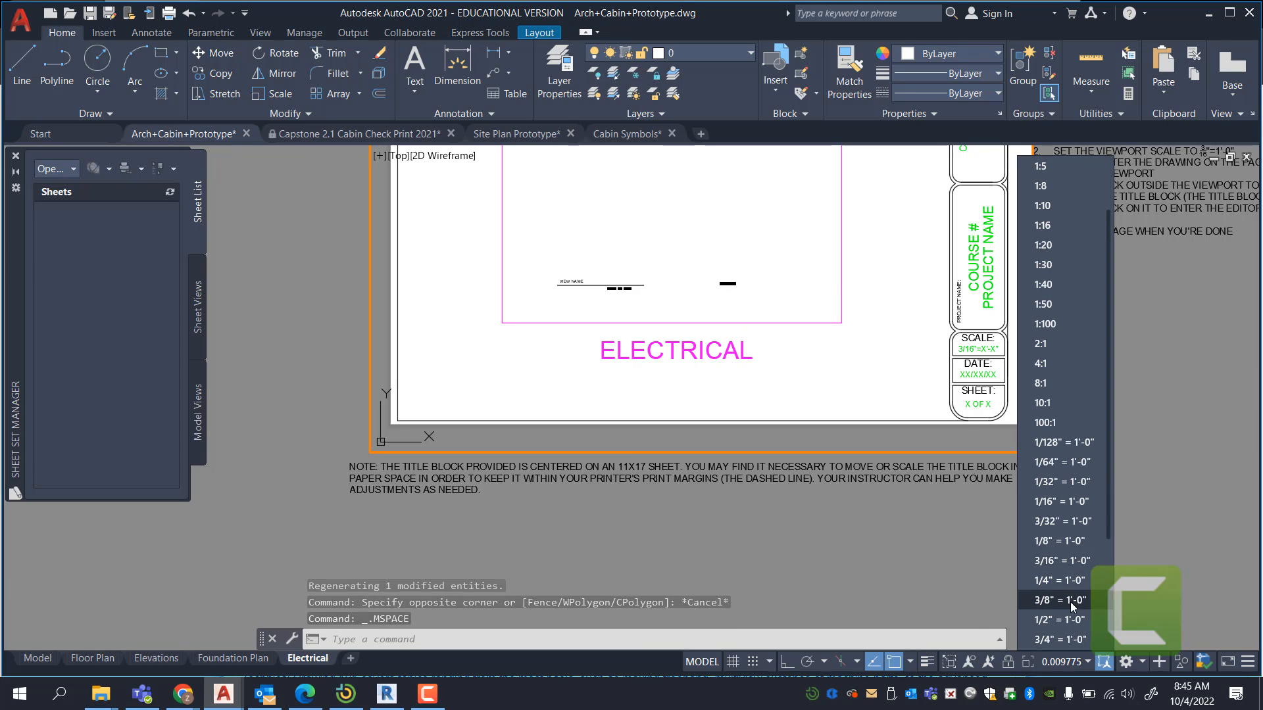
pyautogui.scroll(-2, 1065, 615)
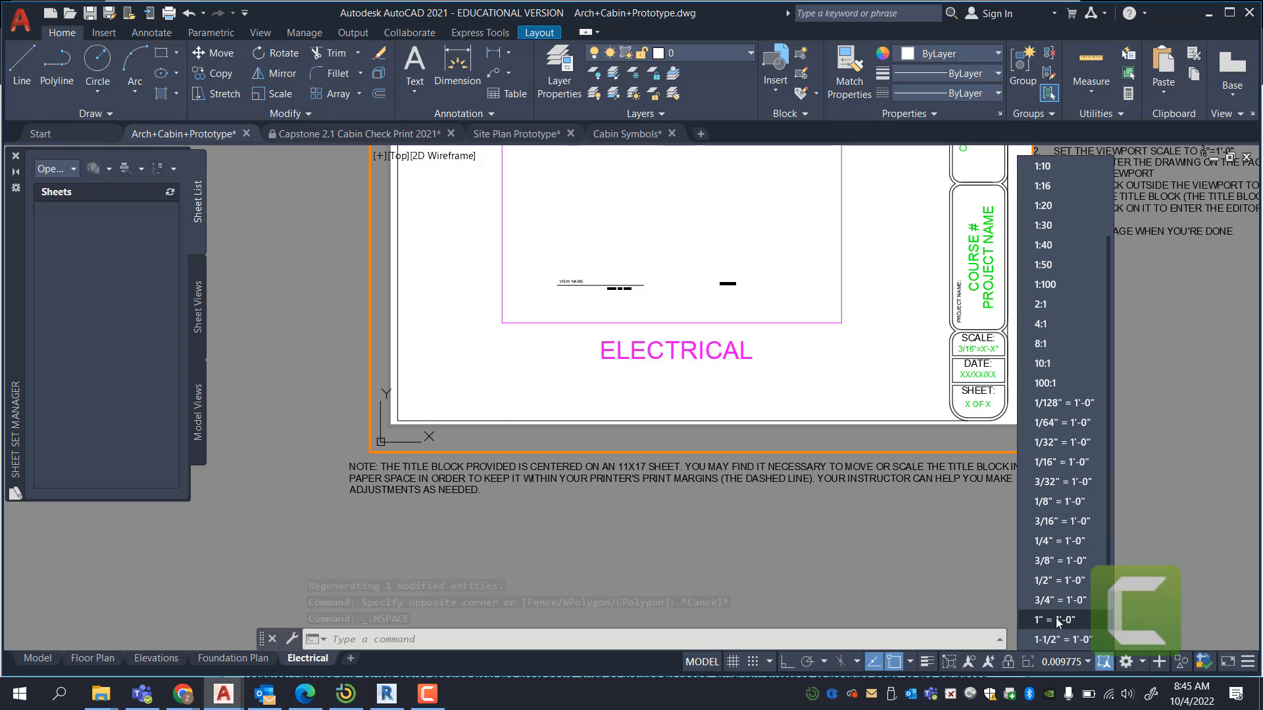
pyautogui.click(1085, 521)
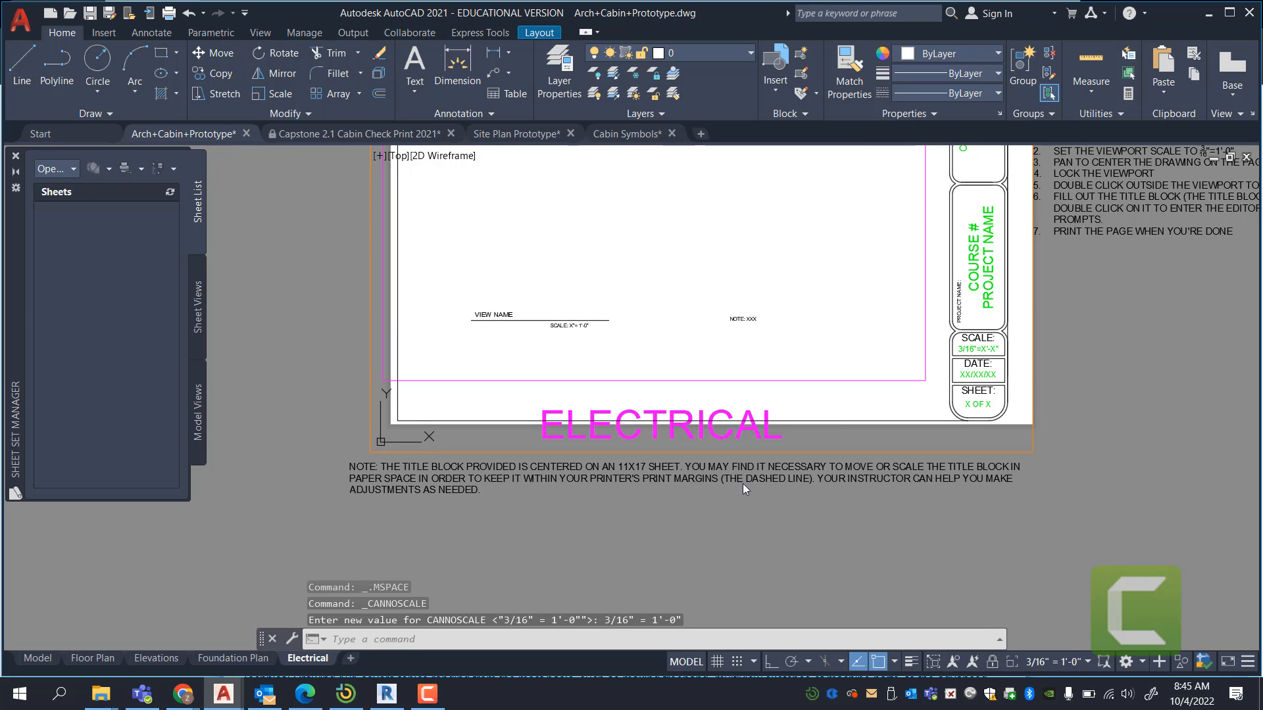
pyautogui.scroll(-1, 940, 448)
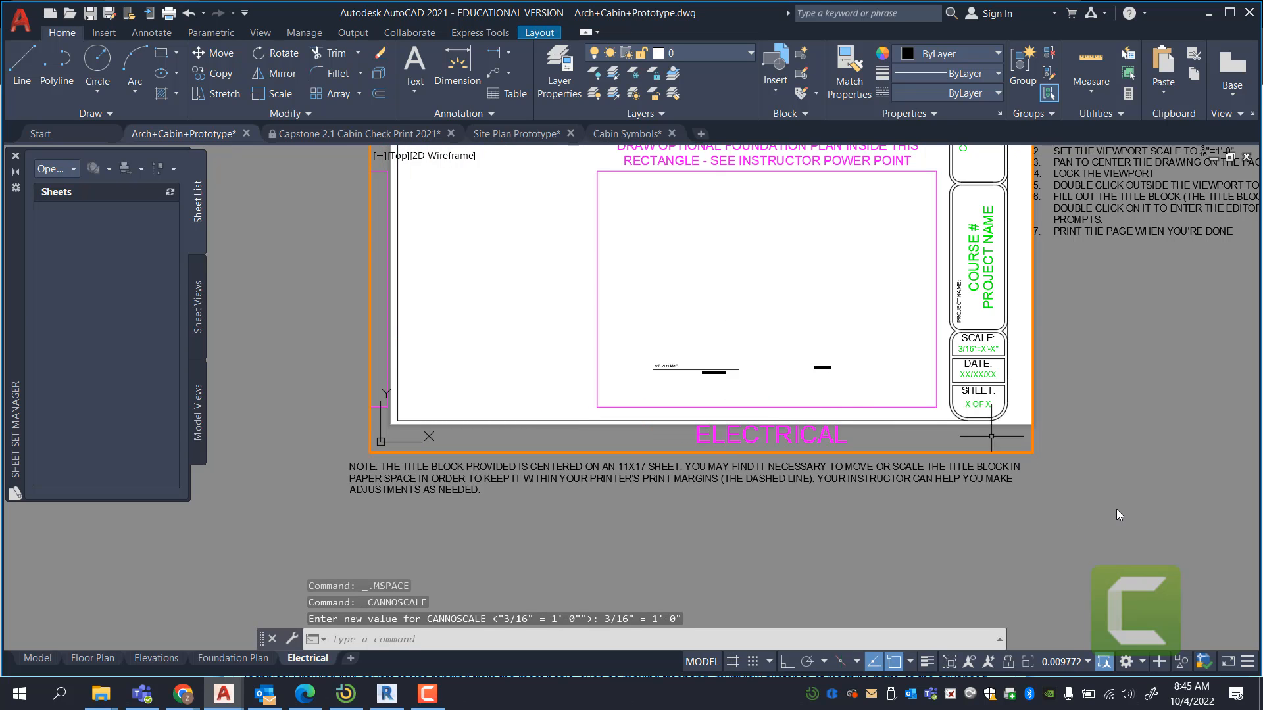
pyautogui.click(1079, 665)
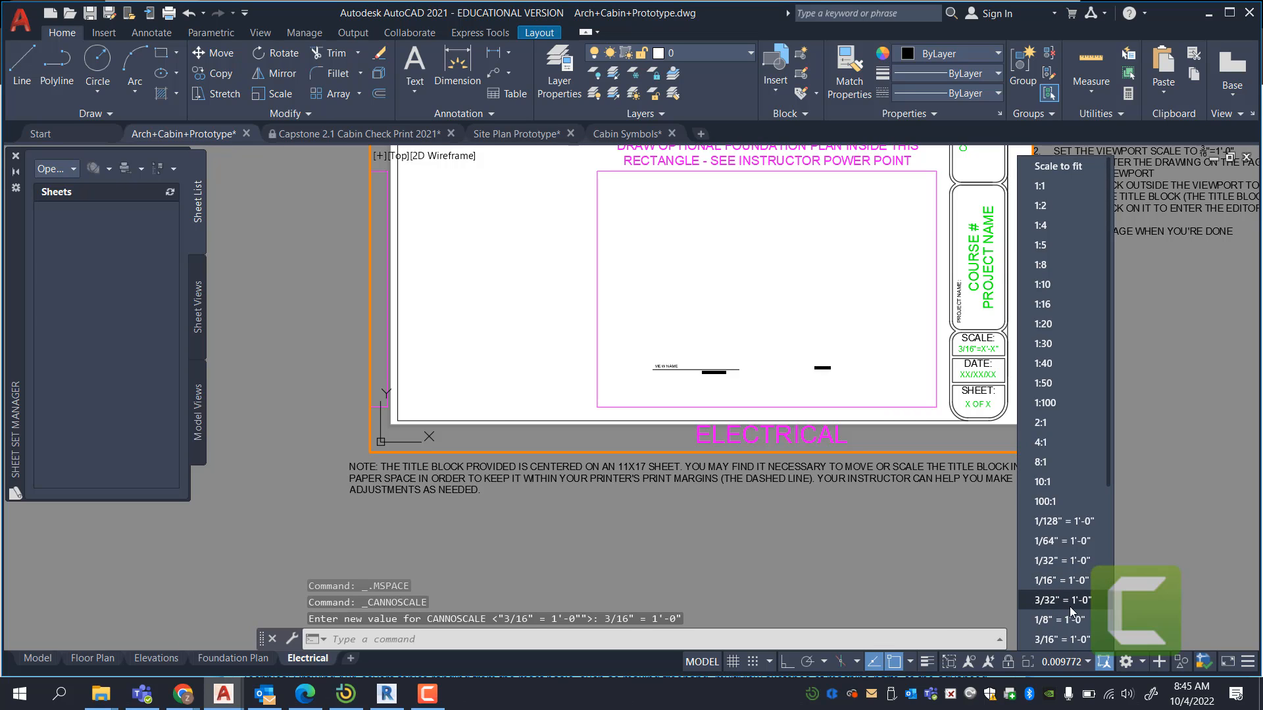
pyautogui.click(1060, 640)
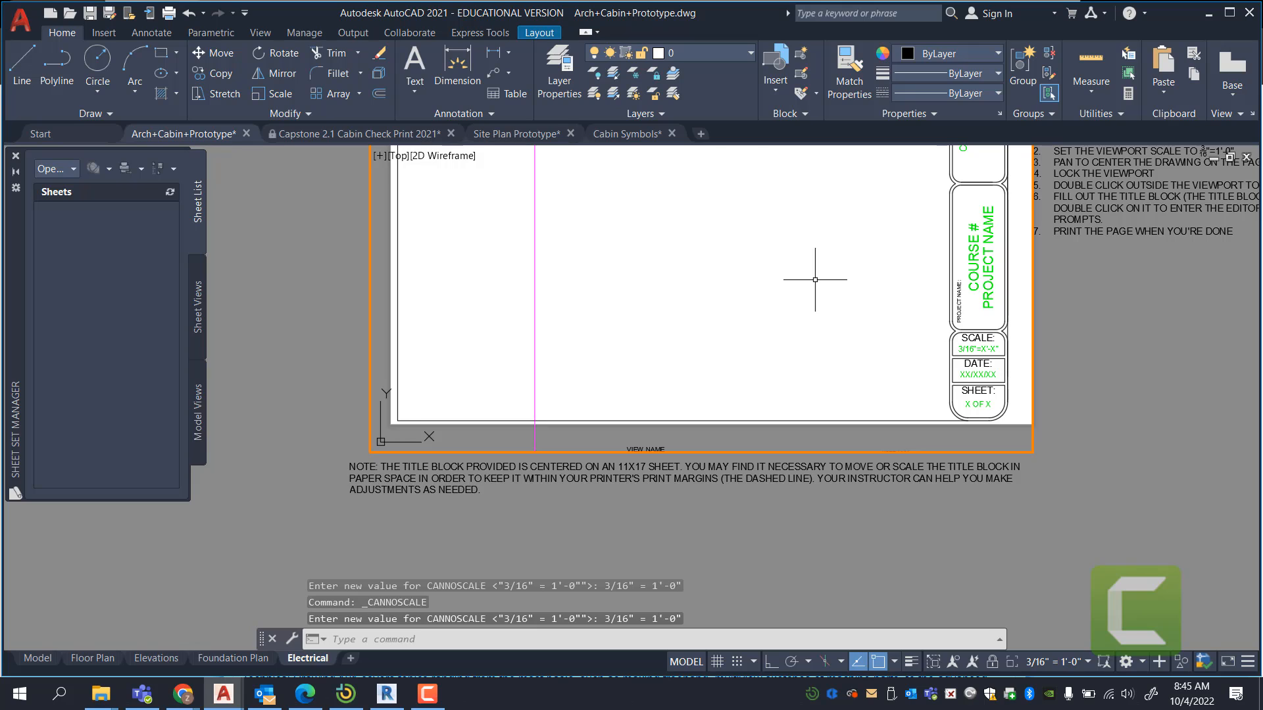
# Pan inside the Electrical viewport to fit the magenta drawing rectangle within the sheet border beside the title block.
pyautogui.write('p')
pyautogui.press('Return')
pyautogui.moveTo(823, 327)
pyautogui.mouseDown()
pyautogui.moveTo(701, 259)
pyautogui.moveTo(697, 231)
pyautogui.mouseUp()
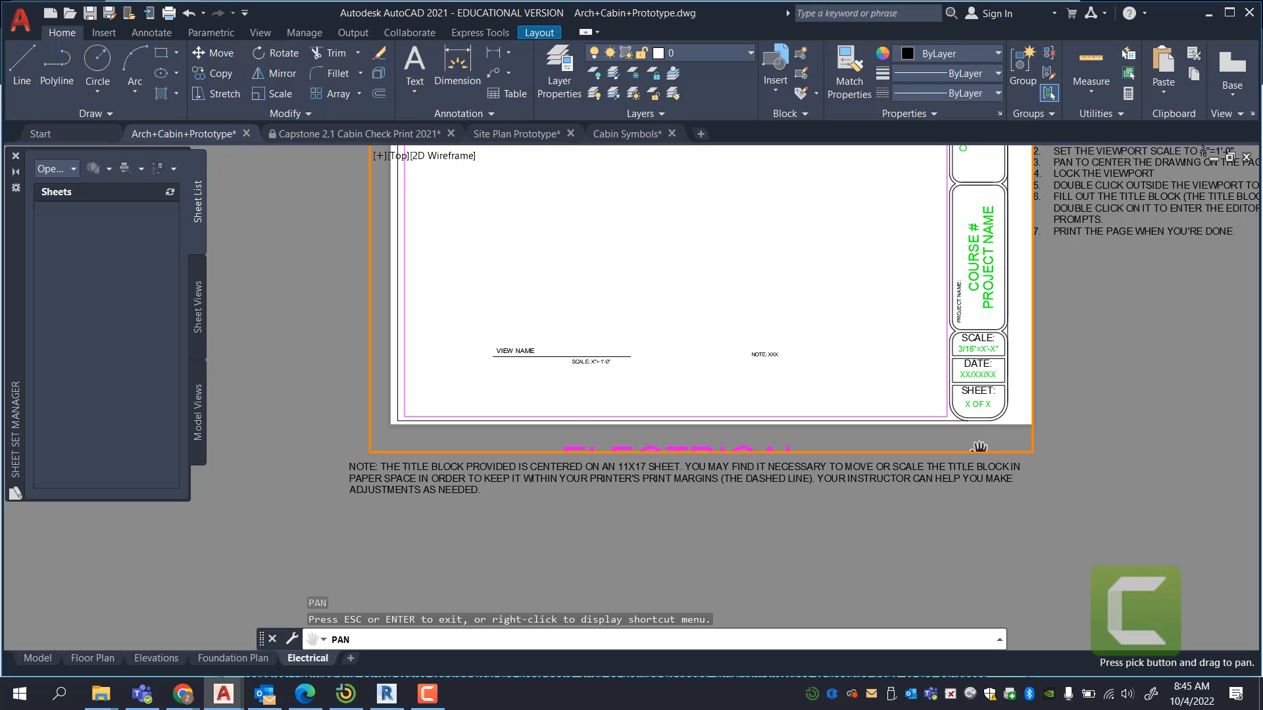
pyautogui.press('Escape')
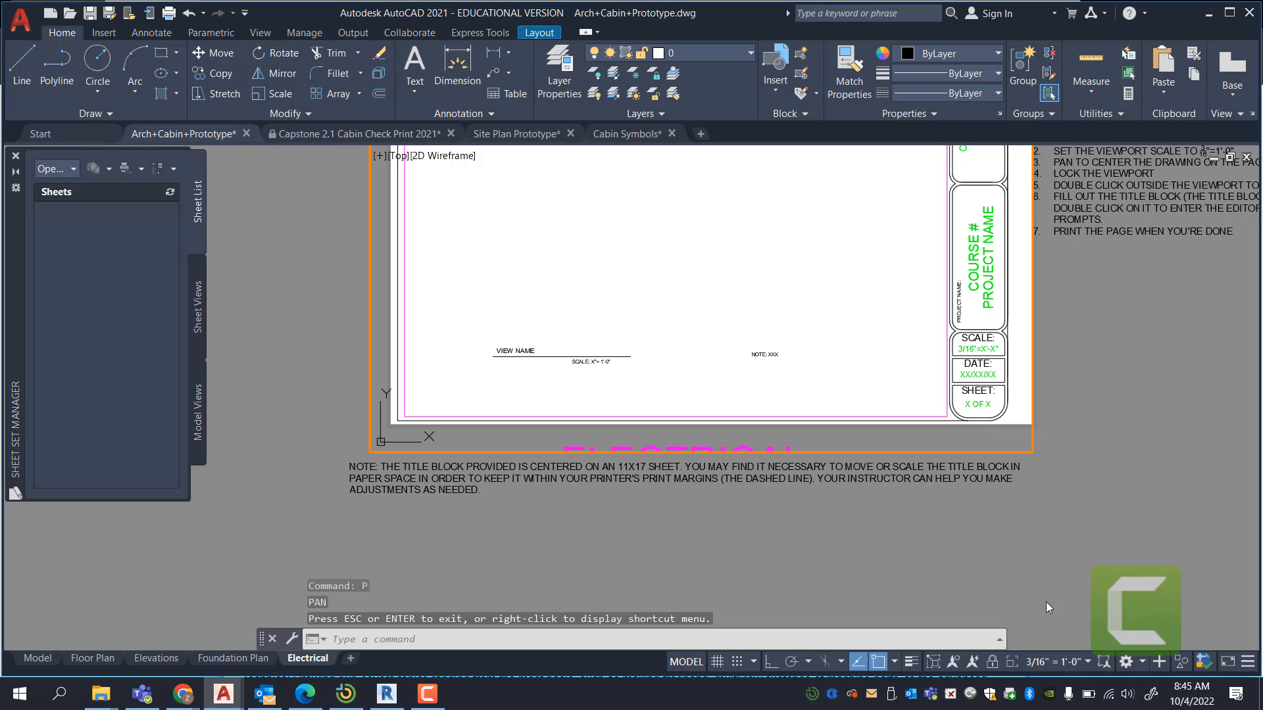
pyautogui.press('Escape')
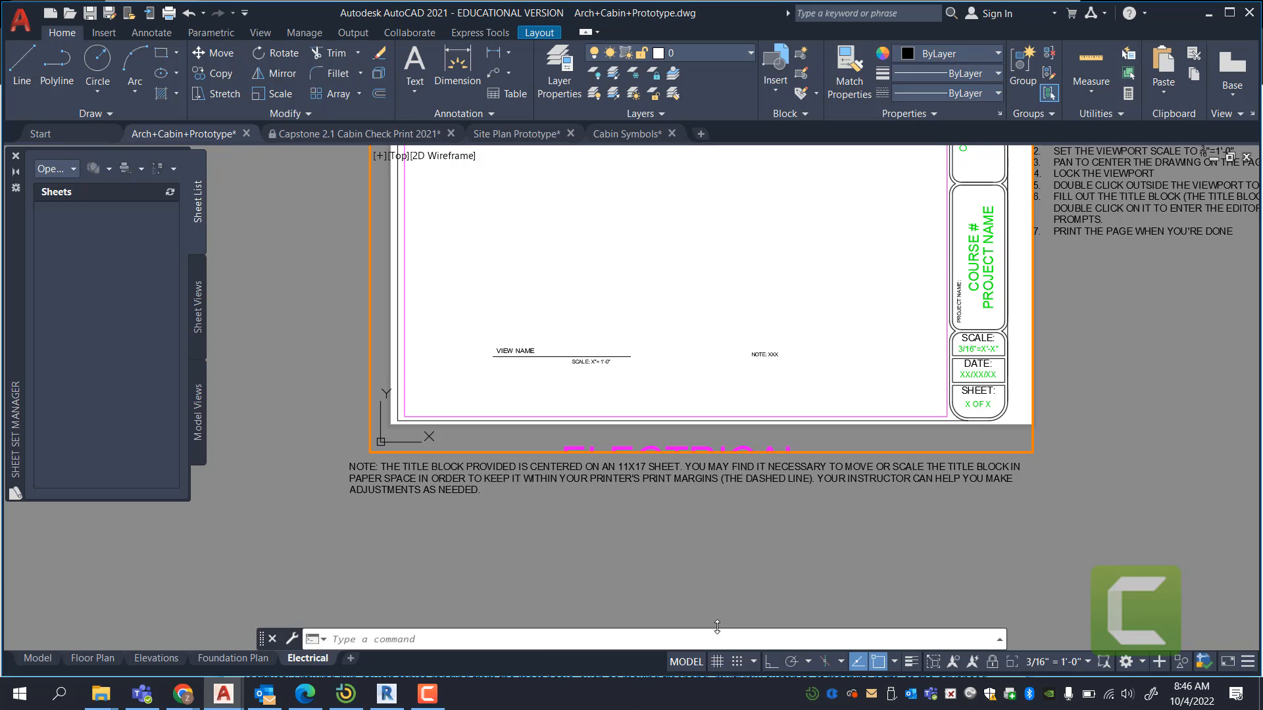
pyautogui.click(426, 699)
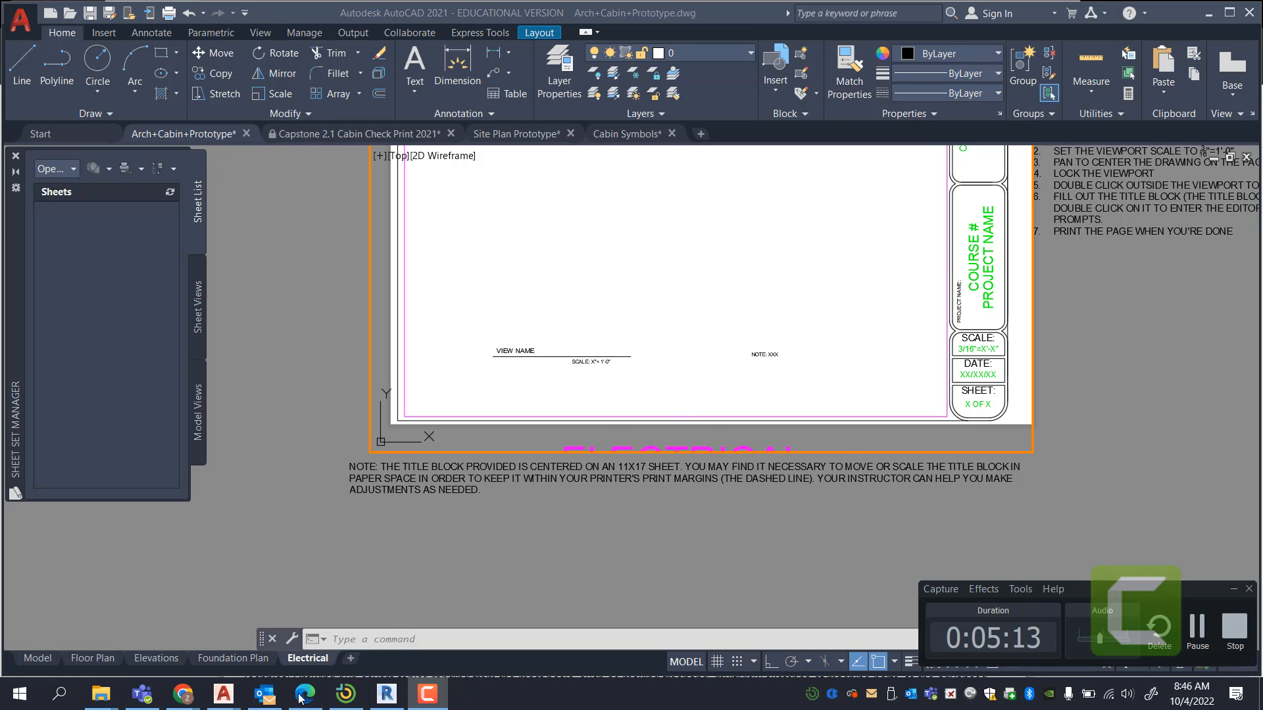
# Open the Floor Plan layout of the Capstone 2.1 Cabin Check Print 2021 drawing and view the finished sheet.
pyautogui.moveTo(316, 140)
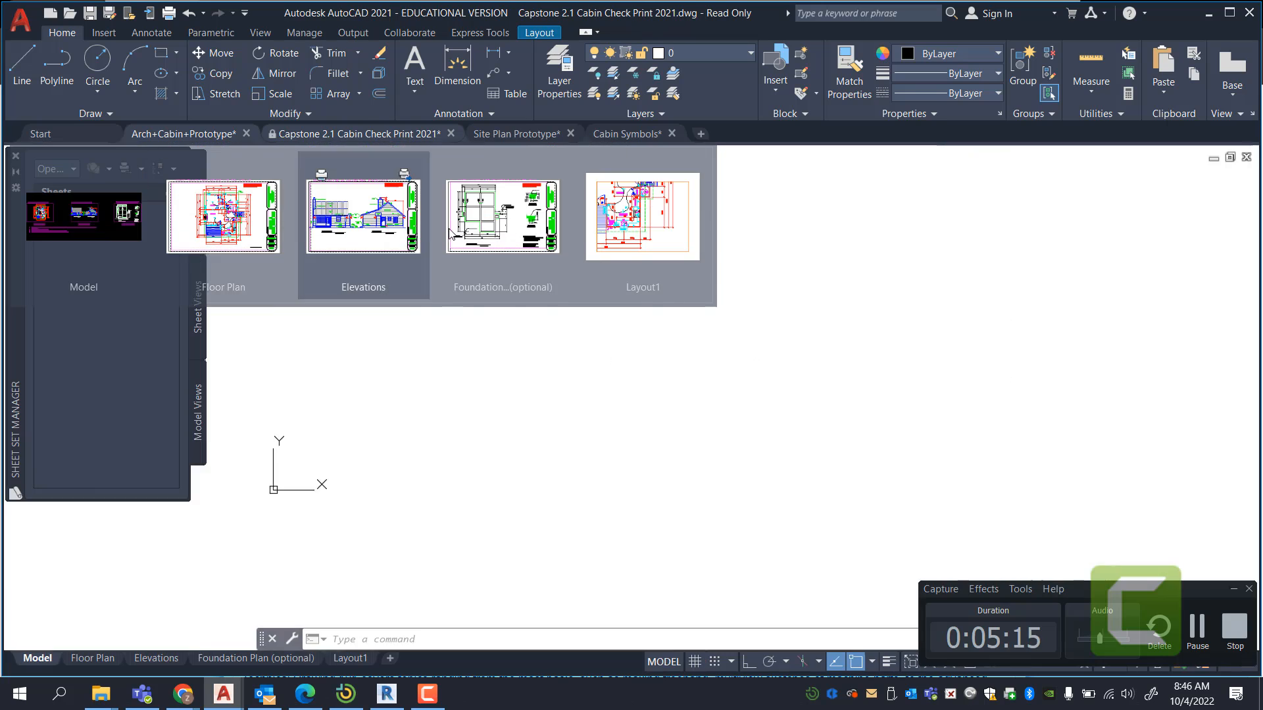
pyautogui.click(227, 211)
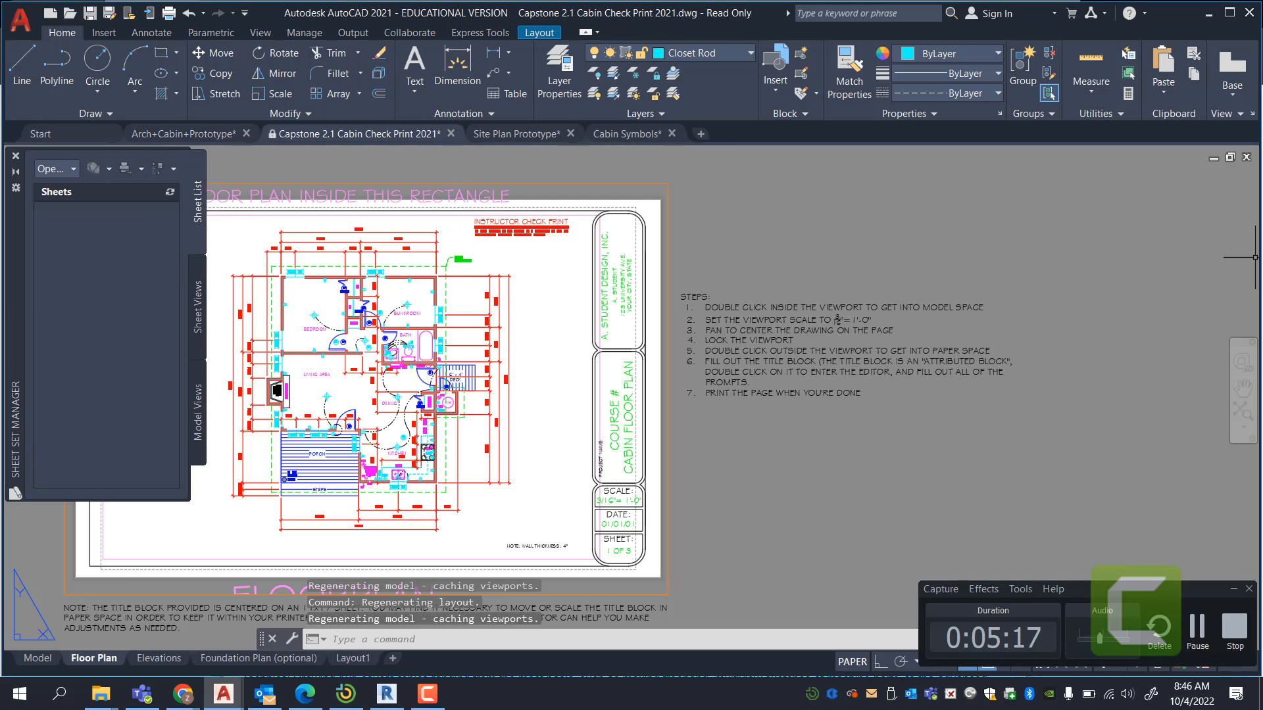
pyautogui.click(1059, 263)
pyautogui.scroll(-4, 1085, 250)
pyautogui.scroll(2, 818, 321)
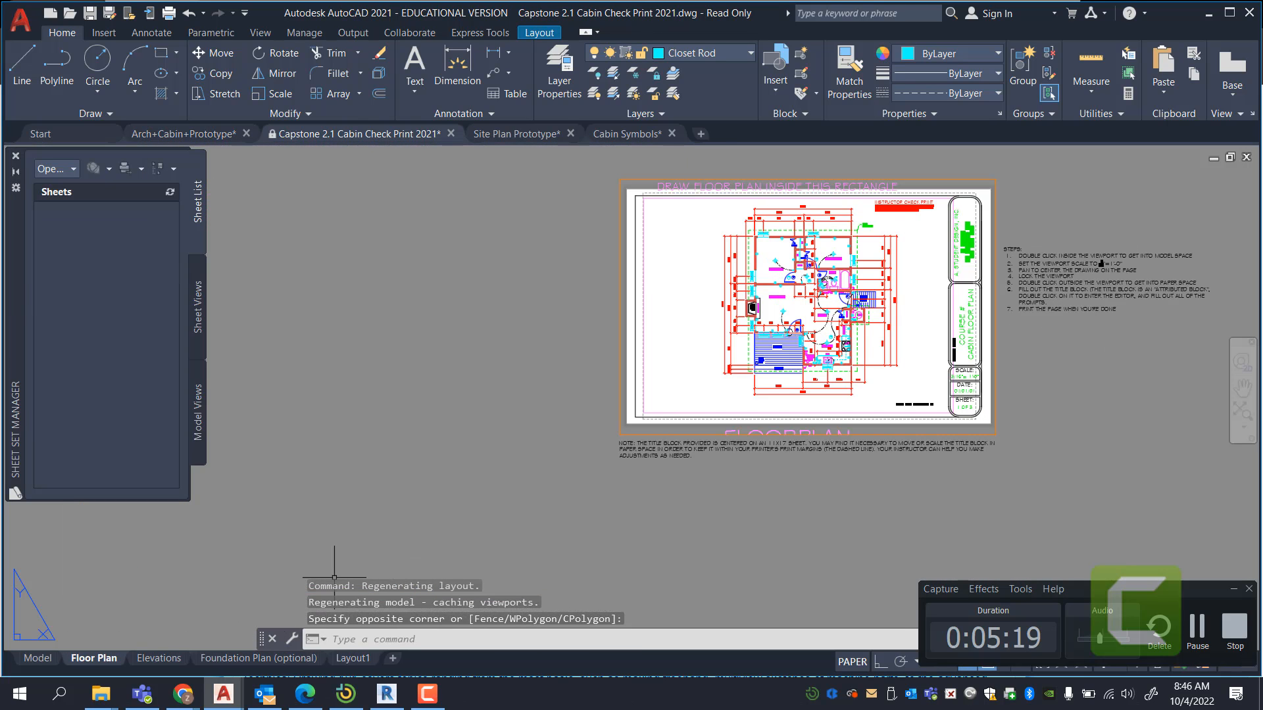
# Return the check print to model space and examine the front elevation's roof and wall notes and the floor plan.
pyautogui.click(38, 658)
pyautogui.scroll(-2, 890, 260)
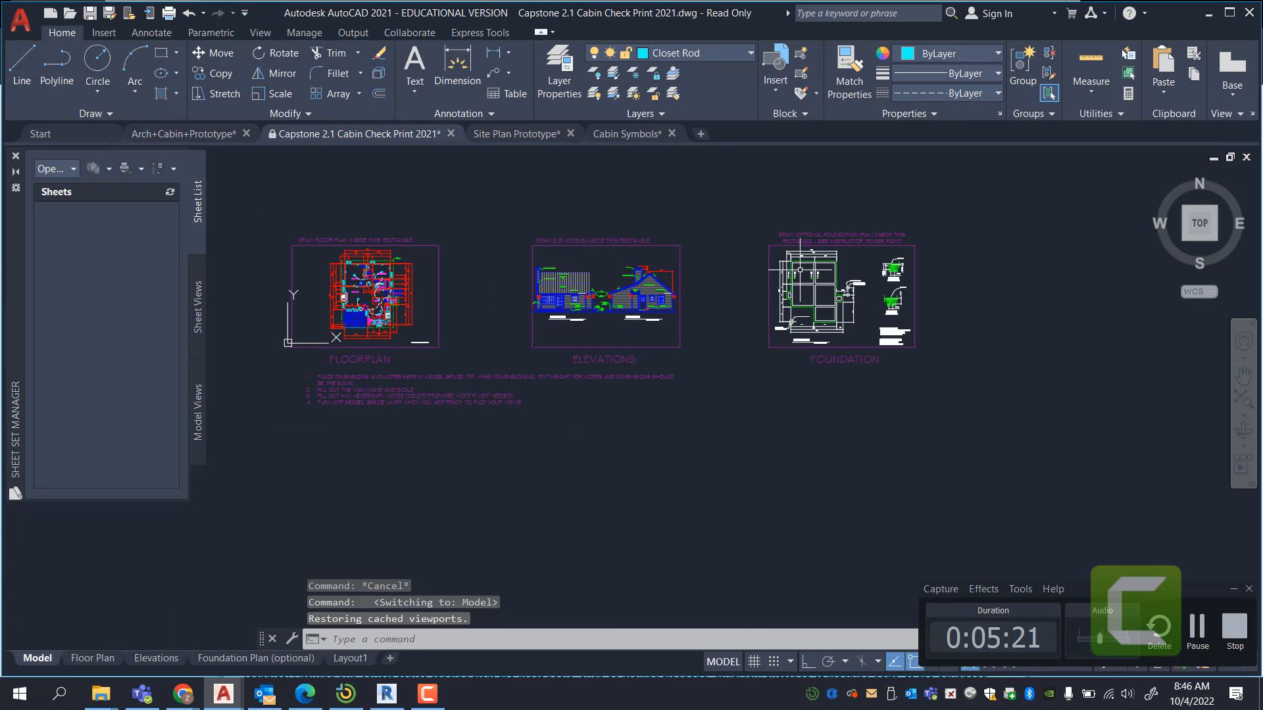
pyautogui.scroll(4, 454, 247)
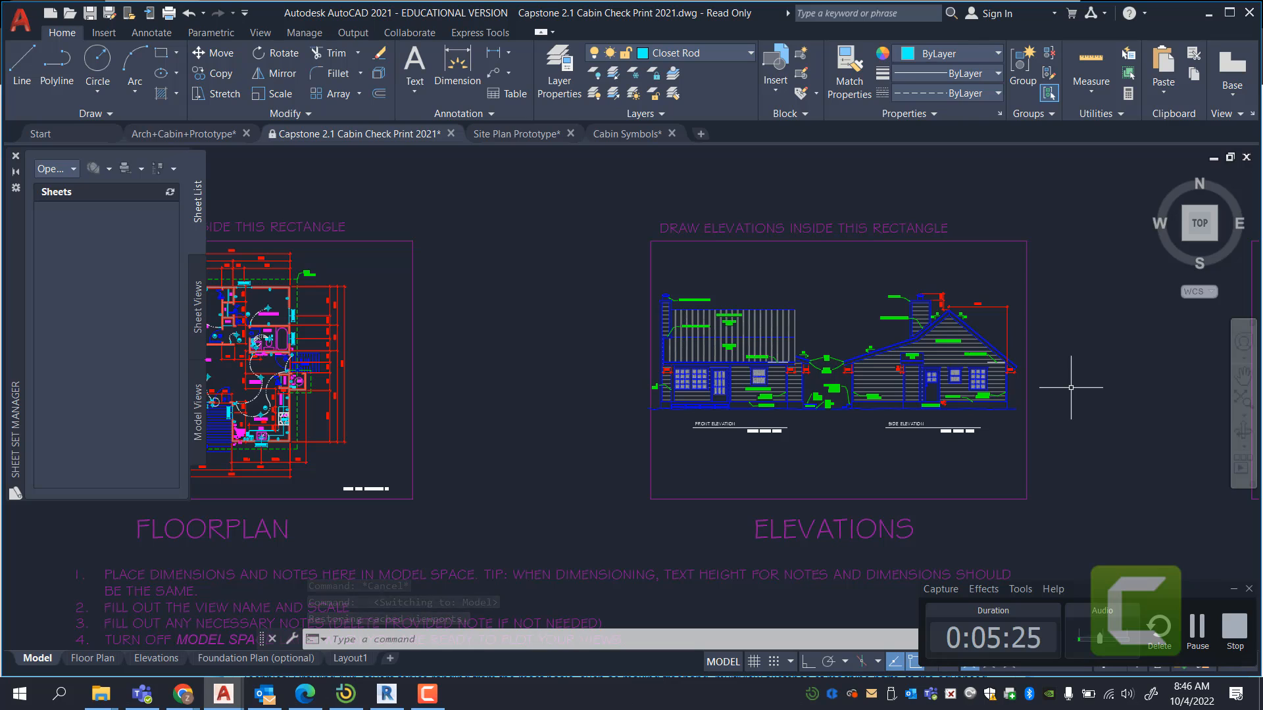
pyautogui.scroll(3, 814, 299)
pyautogui.scroll(2, 690, 335)
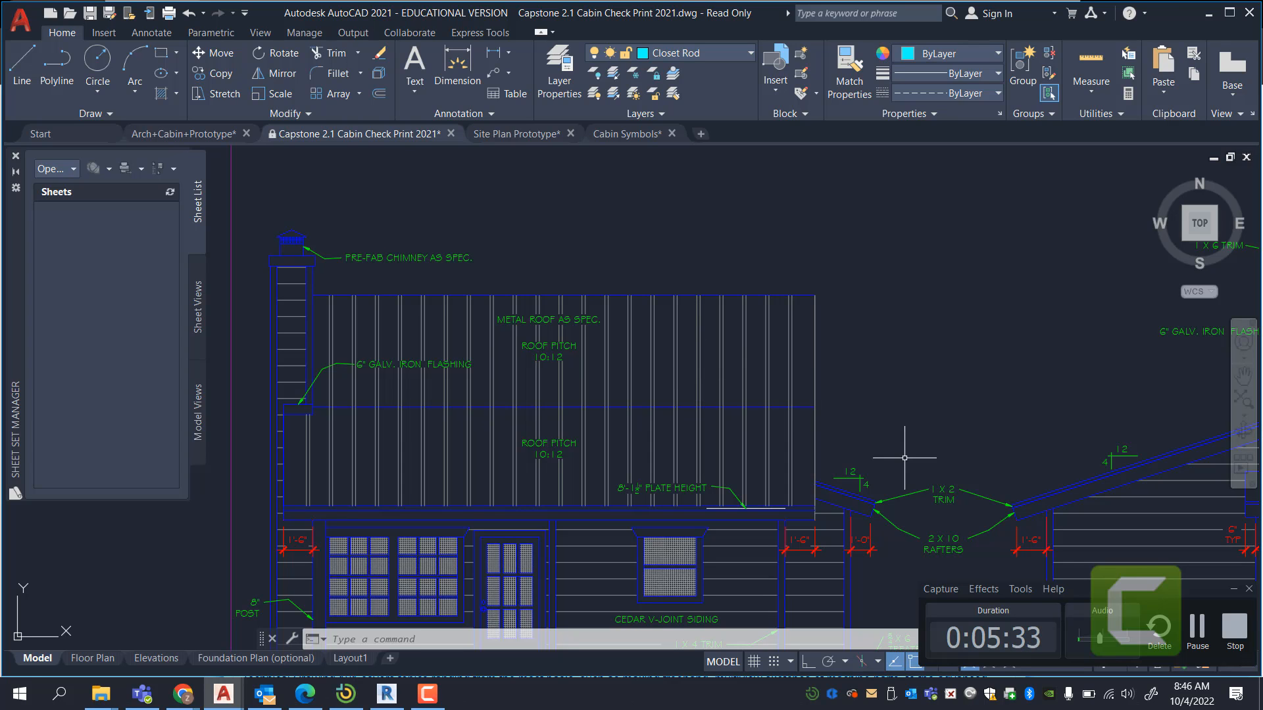
pyautogui.scroll(-5, 888, 316)
pyautogui.moveTo(988, 282); pyautogui.dragTo(1237, 295, button='middle')
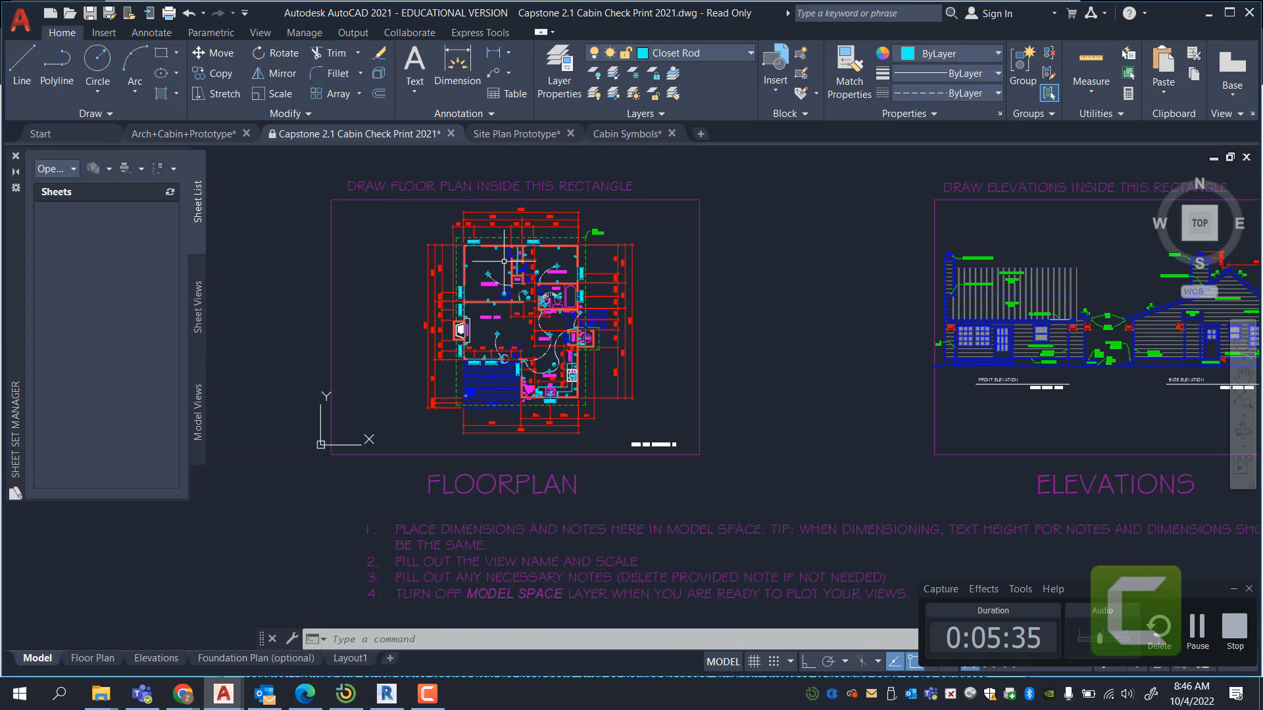